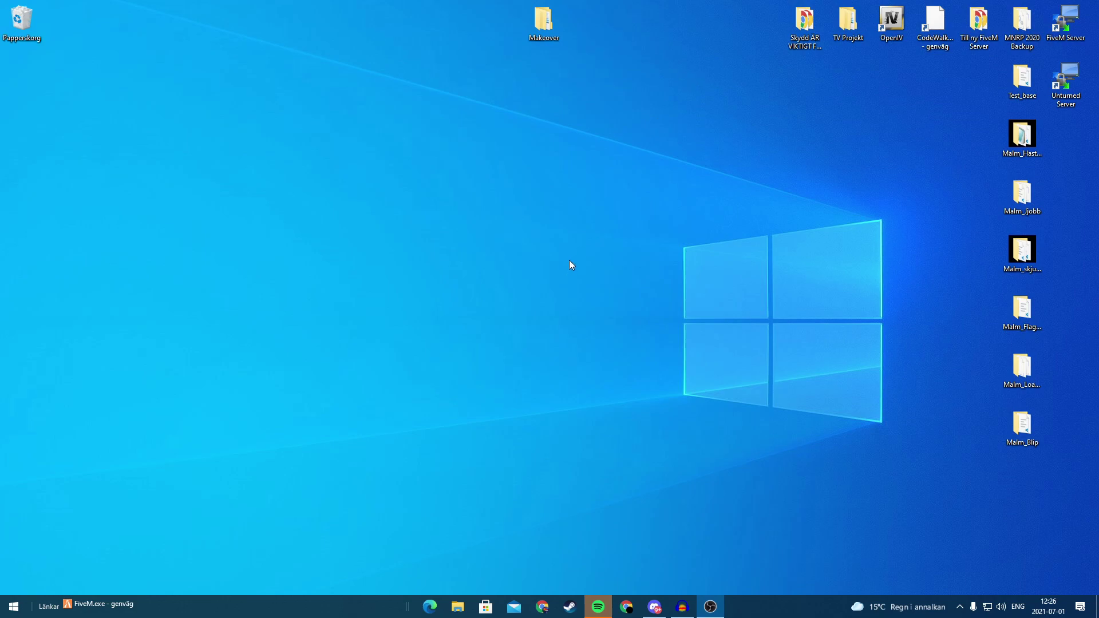
Launch OpenIV by searching 'open' in the Start menu.
left_click(12, 607)
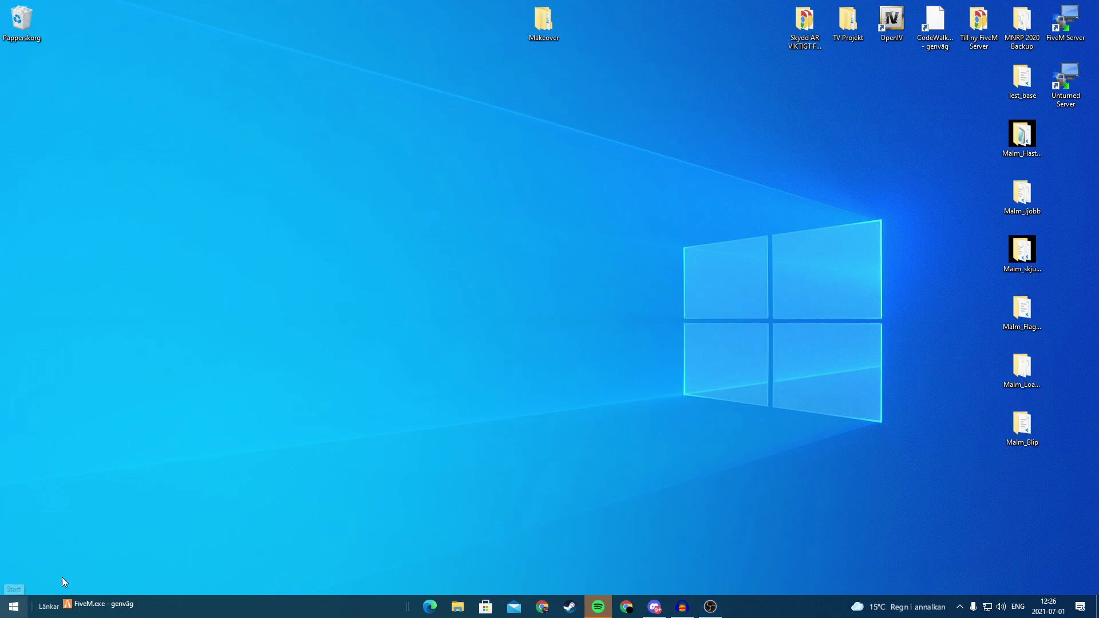
type("open")
key("Return")
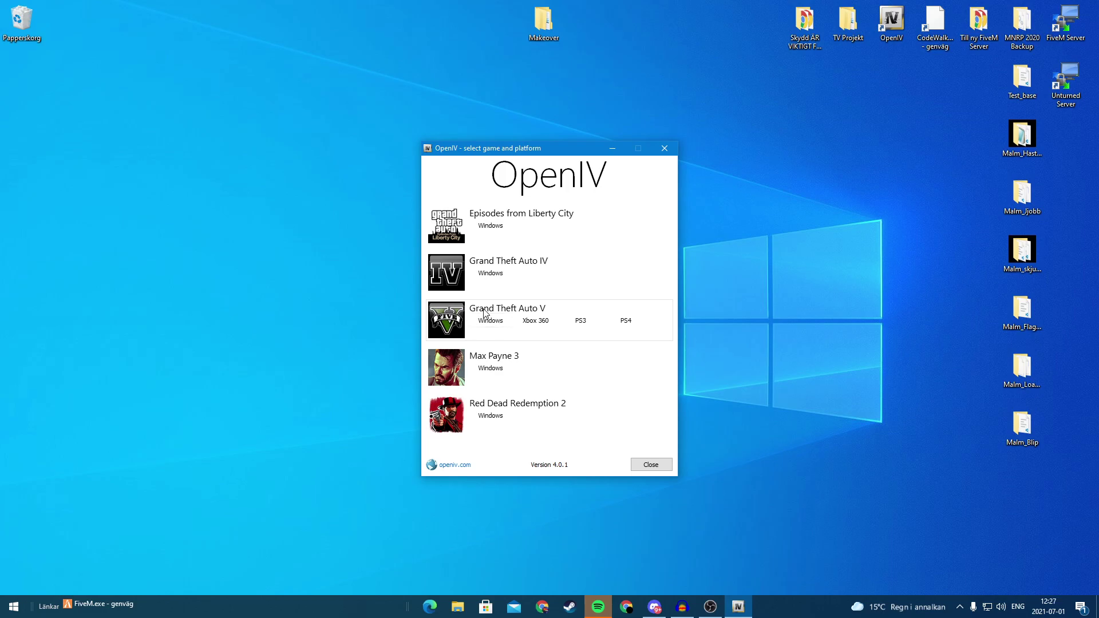
Open GTA V for Windows maximized in edit mode and filter the files by 'minimap'.
left_click(486, 324)
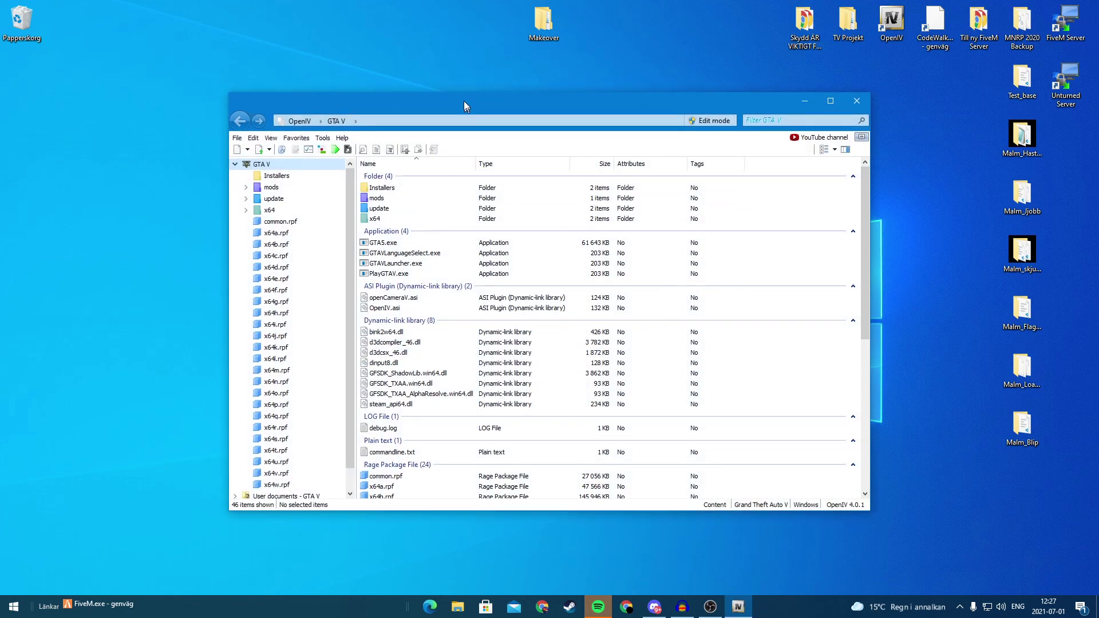
double_click(464, 105)
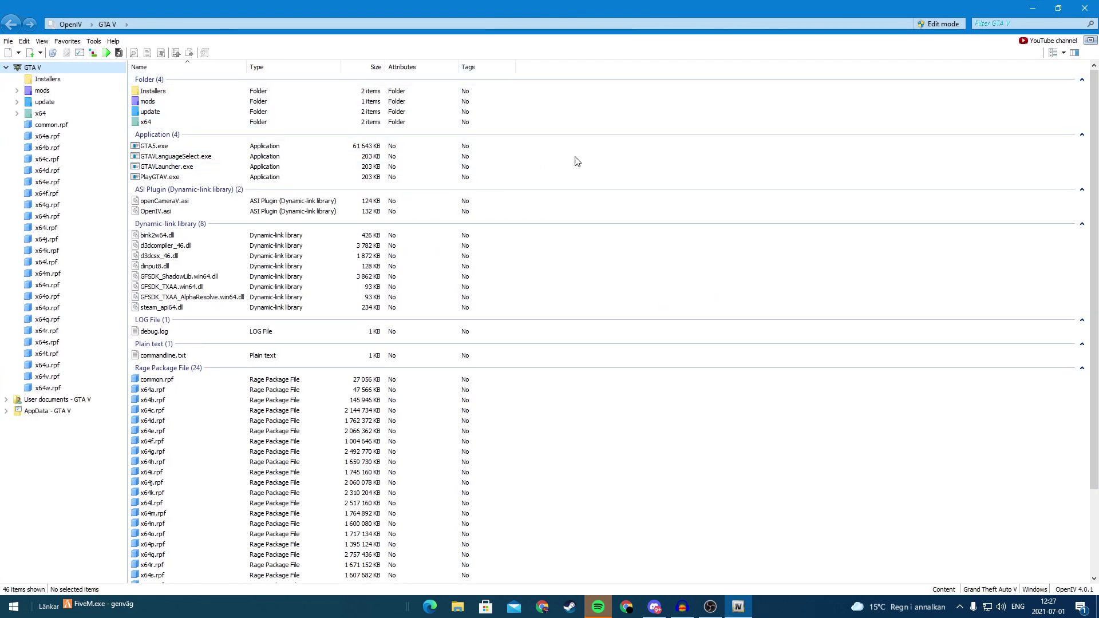
left_click(939, 24)
left_click(587, 342)
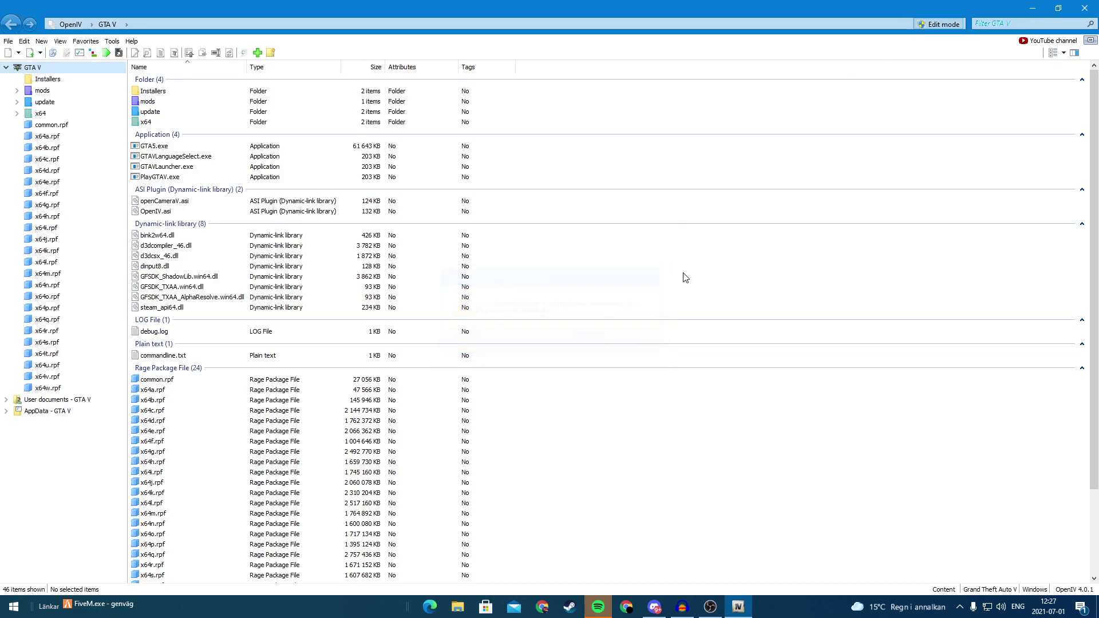
left_click(990, 23)
type("minimap")
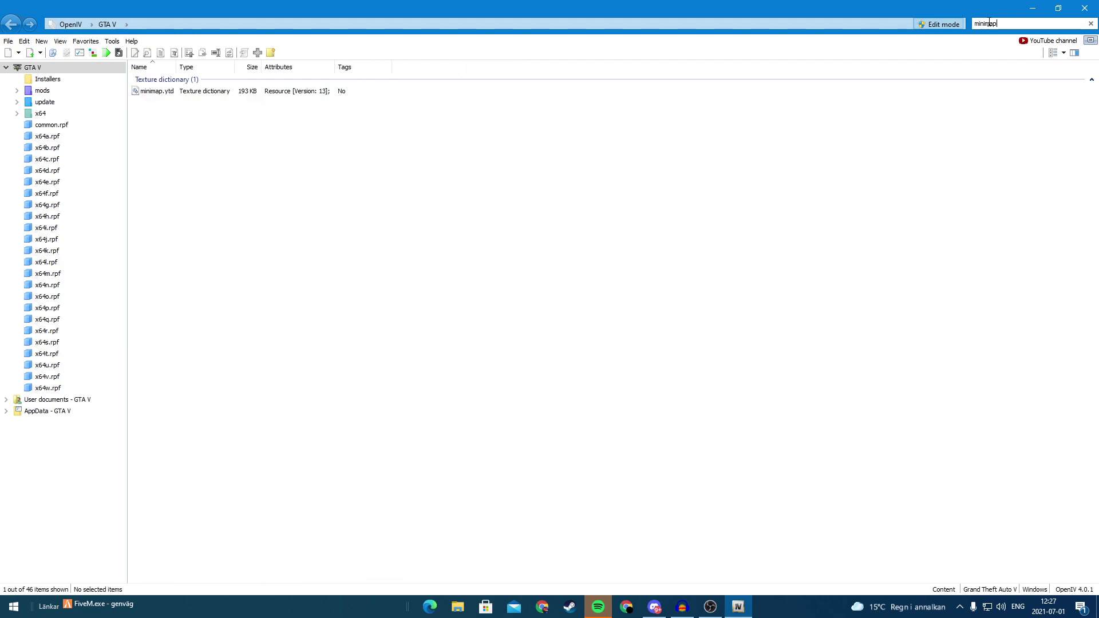
Open minimap.ytd and show blips_texturesheet_ng in a maximized texture editor.
double_click(157, 92)
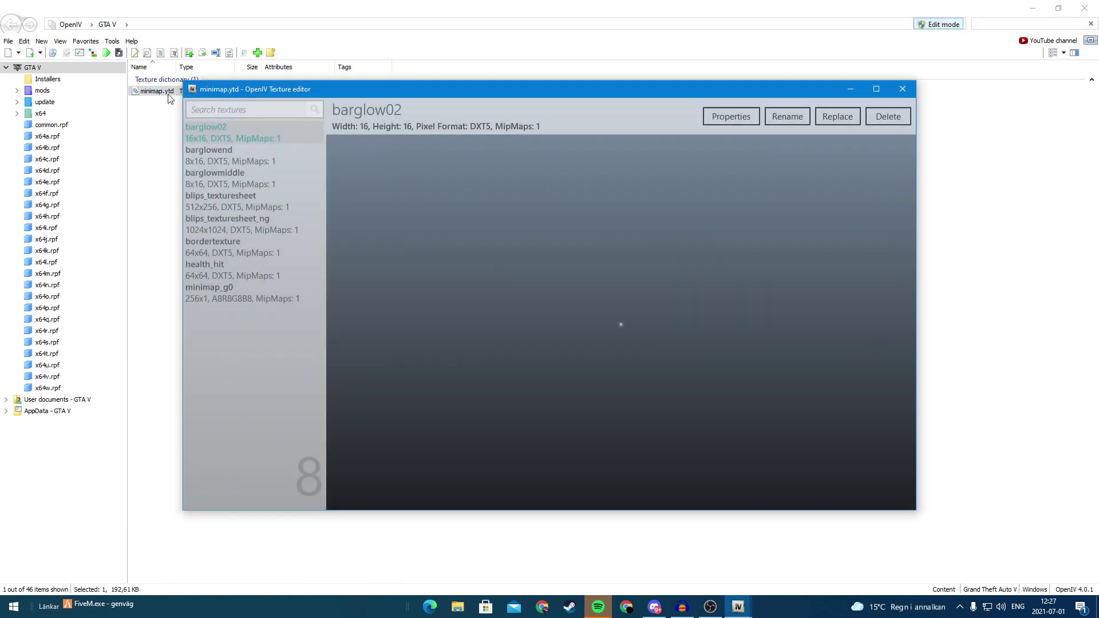
left_click(274, 242)
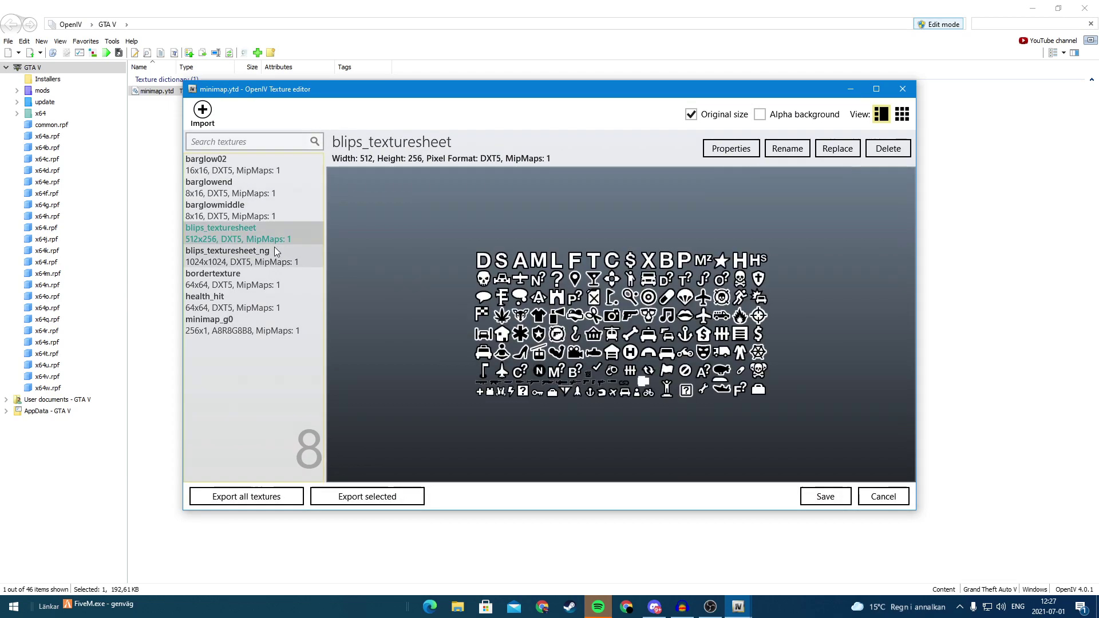
left_click(273, 250)
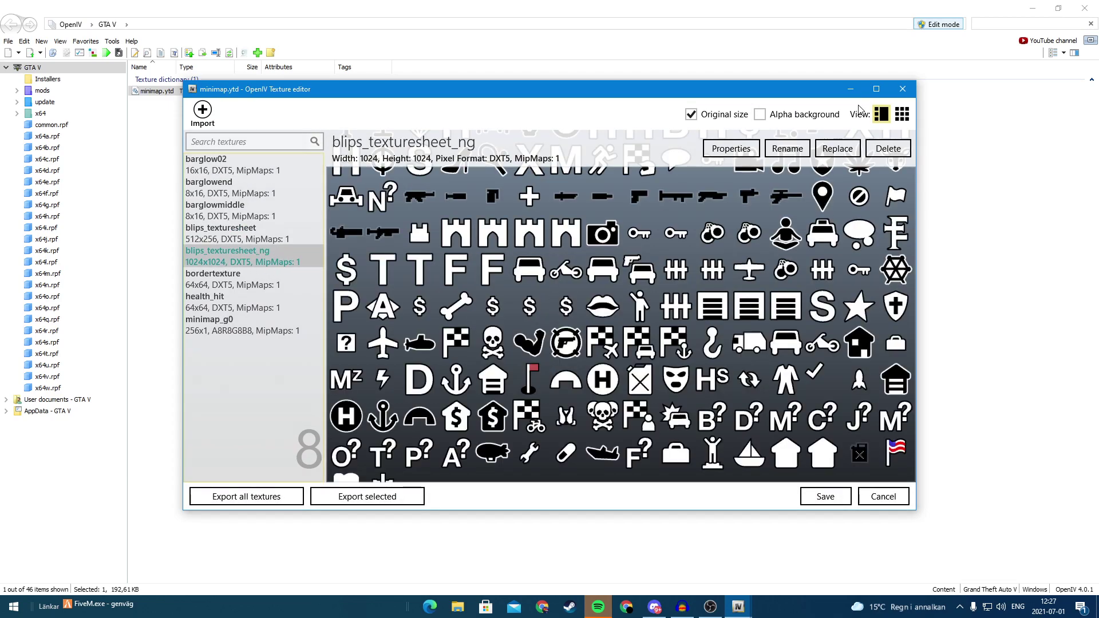
left_click(876, 89)
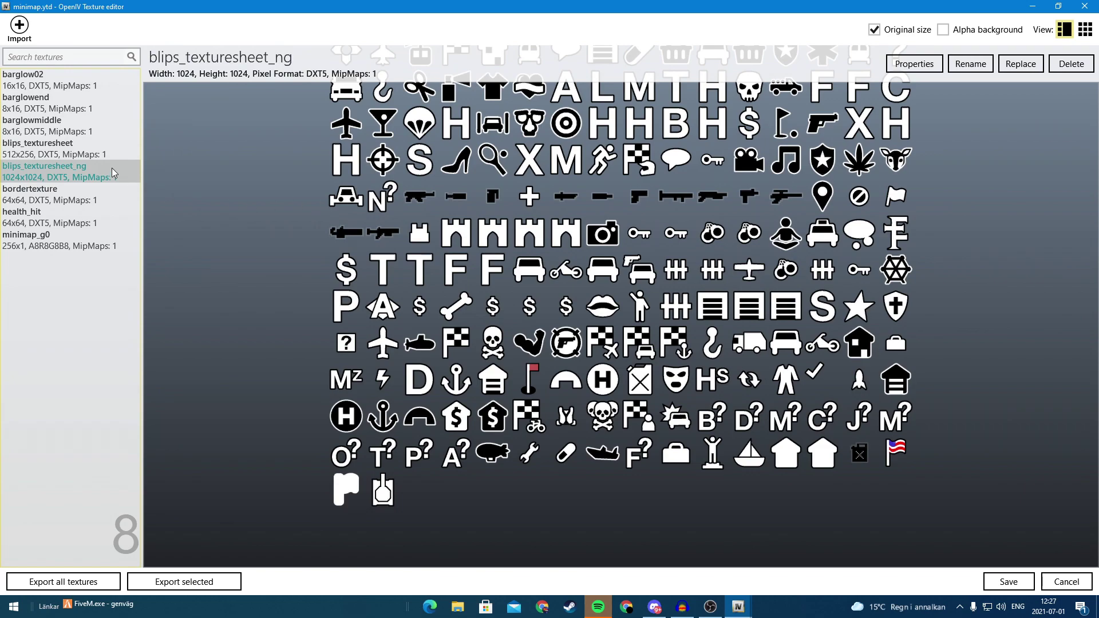
Compare blips_texturesheet with the other textures, settling back on blips_texturesheet_ng.
left_click(93, 161)
left_click(94, 167)
left_click(62, 217)
left_click(57, 157)
left_click(60, 163)
left_click(60, 158)
left_click(64, 172)
Export blips_texturesheet_ng as PNG, browsing to the Skrivbord desktop folder.
left_click(184, 590)
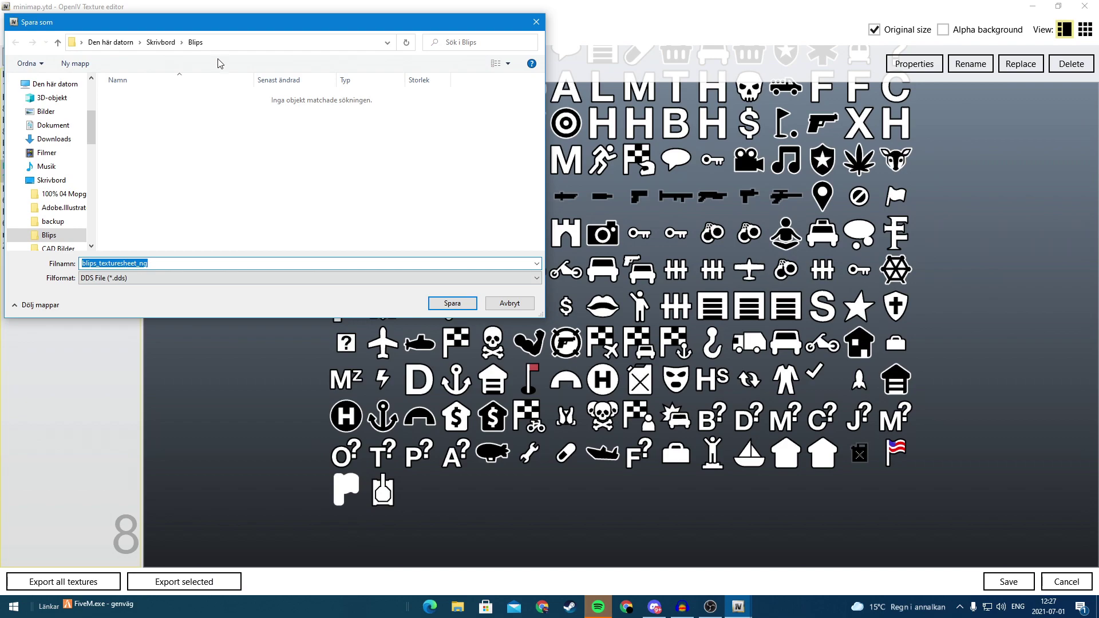
left_click(133, 280)
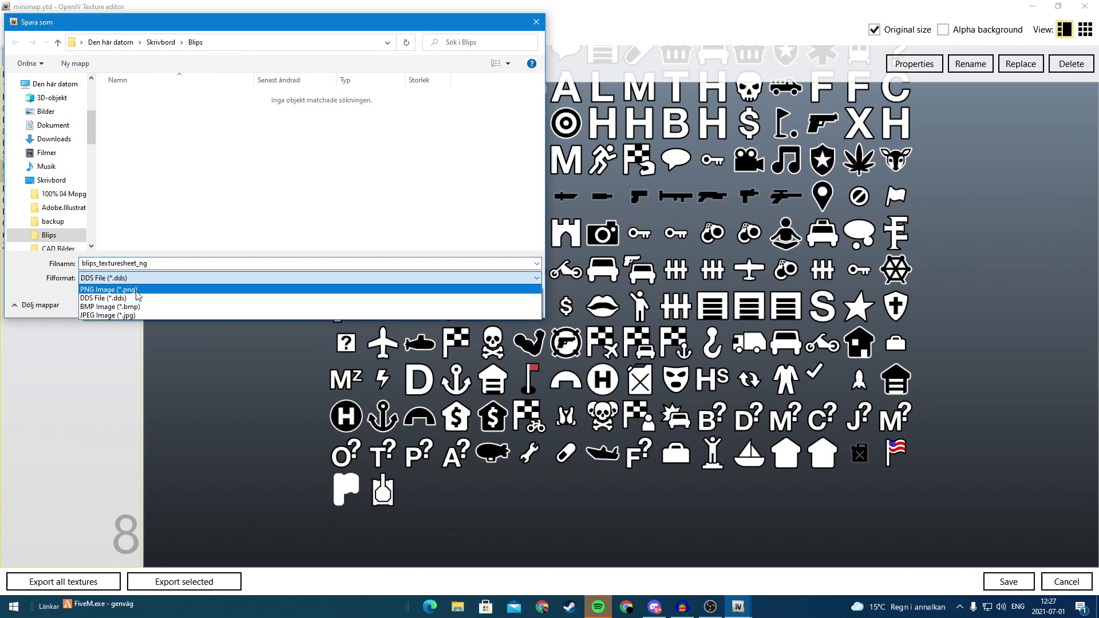
left_click(145, 298)
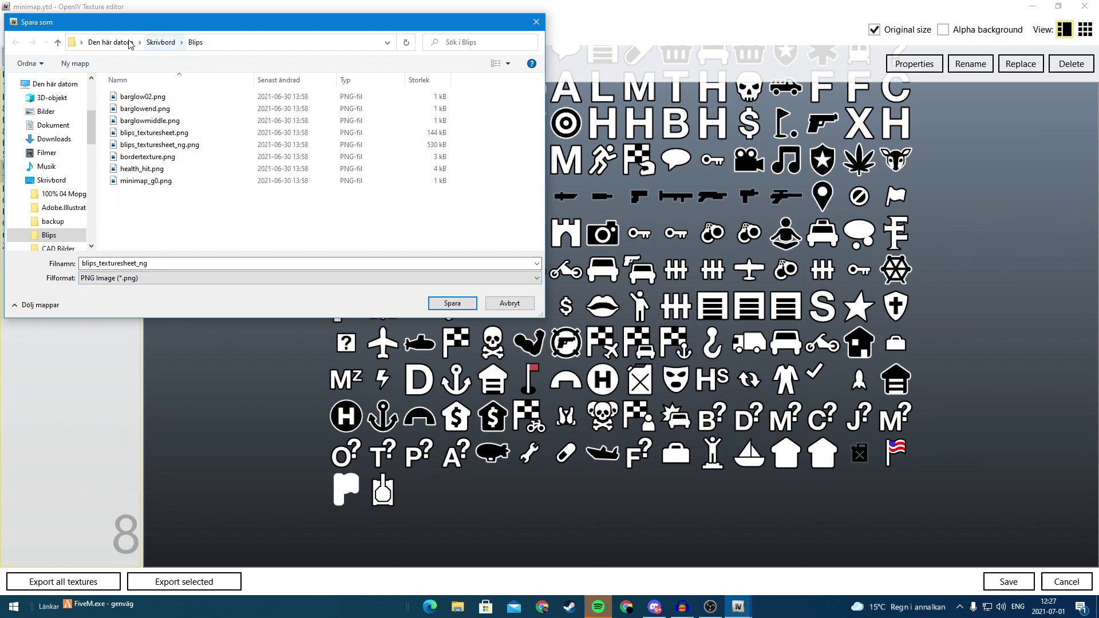
left_click(111, 42)
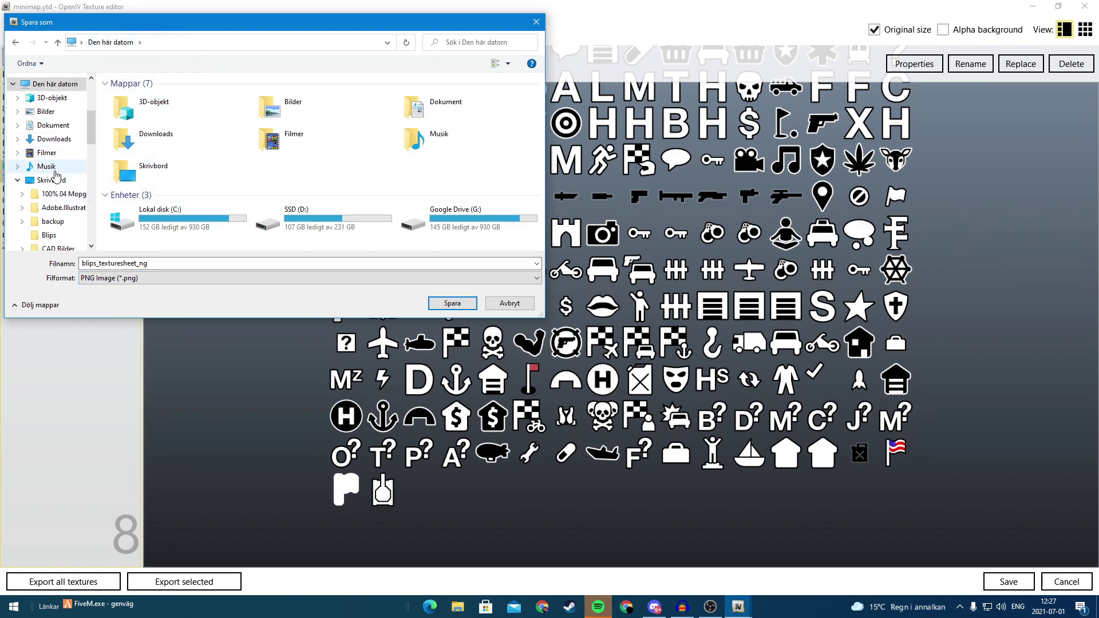
left_click(51, 180)
scroll(468, 218, "down", 6)
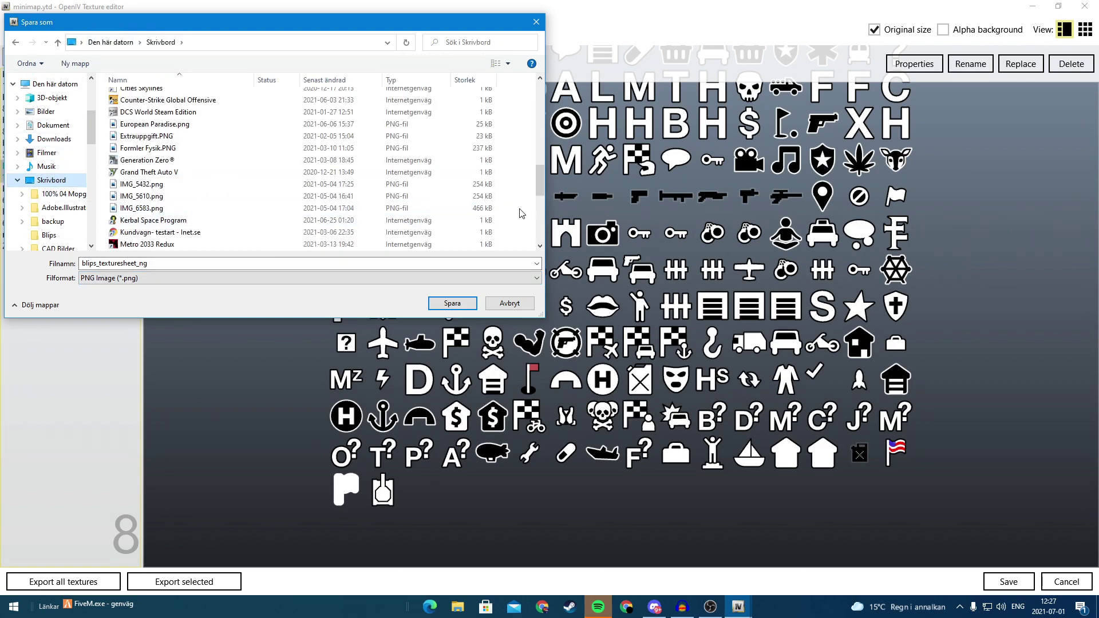
Create a desktop folder named 'Youtube video' and save the PNG inside it.
right_click(519, 211)
left_click(664, 332)
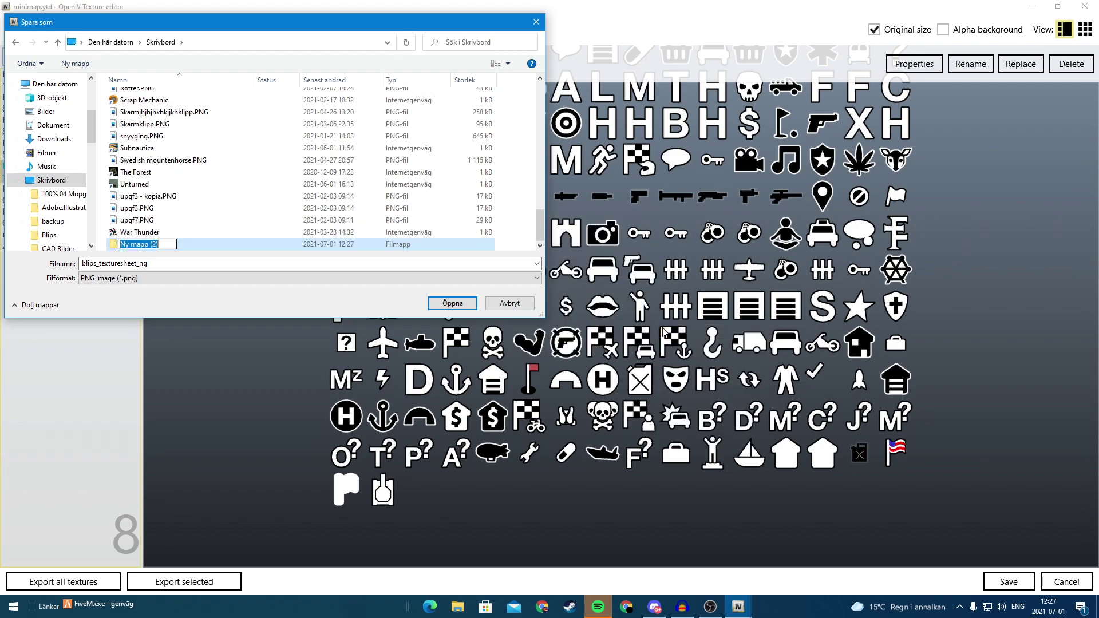
type("Yut")
key("BackSpace")
key("BackSpace")
type("outube video")
key("Return")
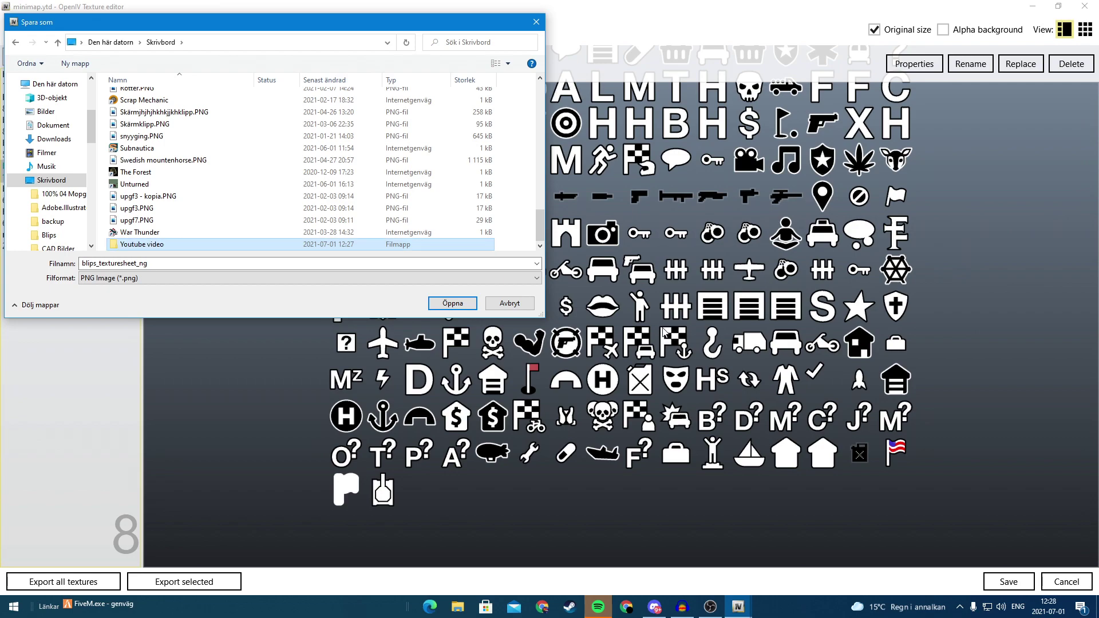
left_click(453, 303)
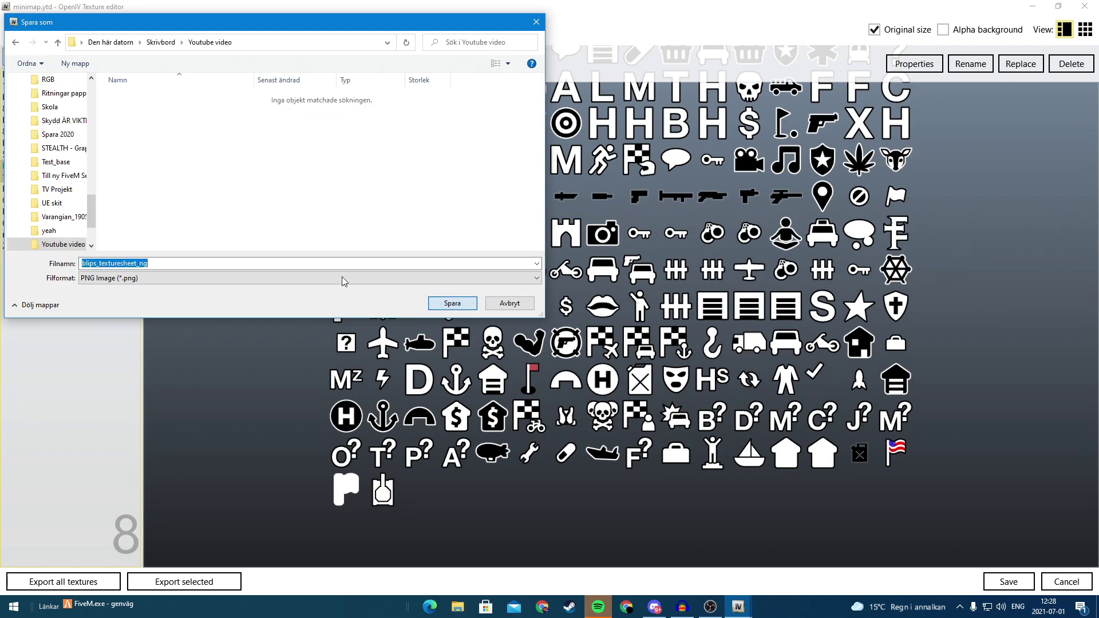
left_click(452, 303)
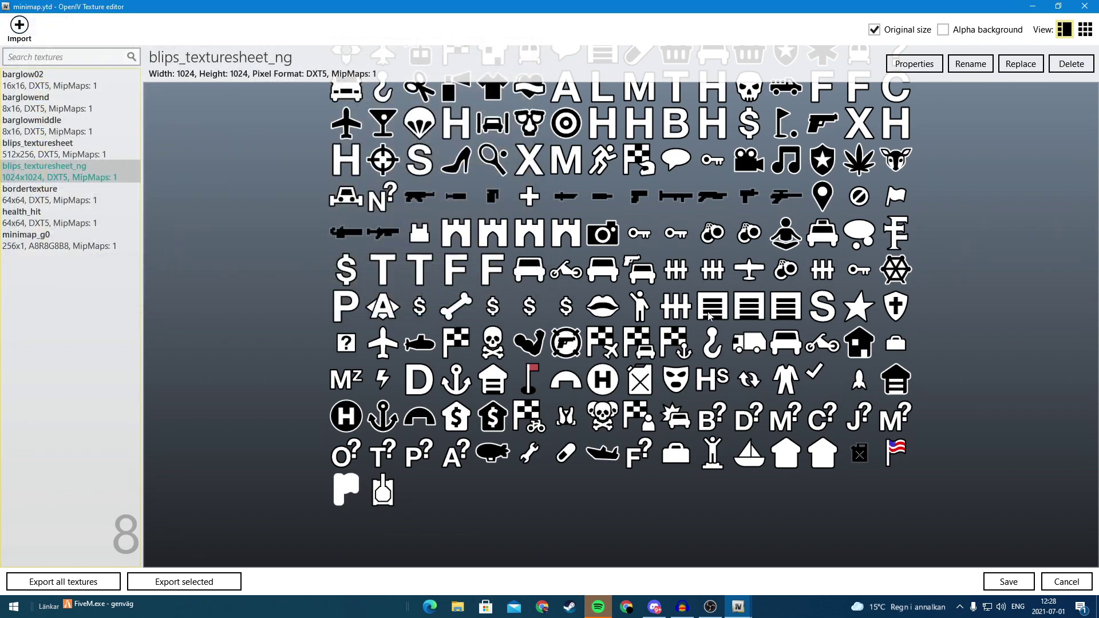
left_click(1033, 7)
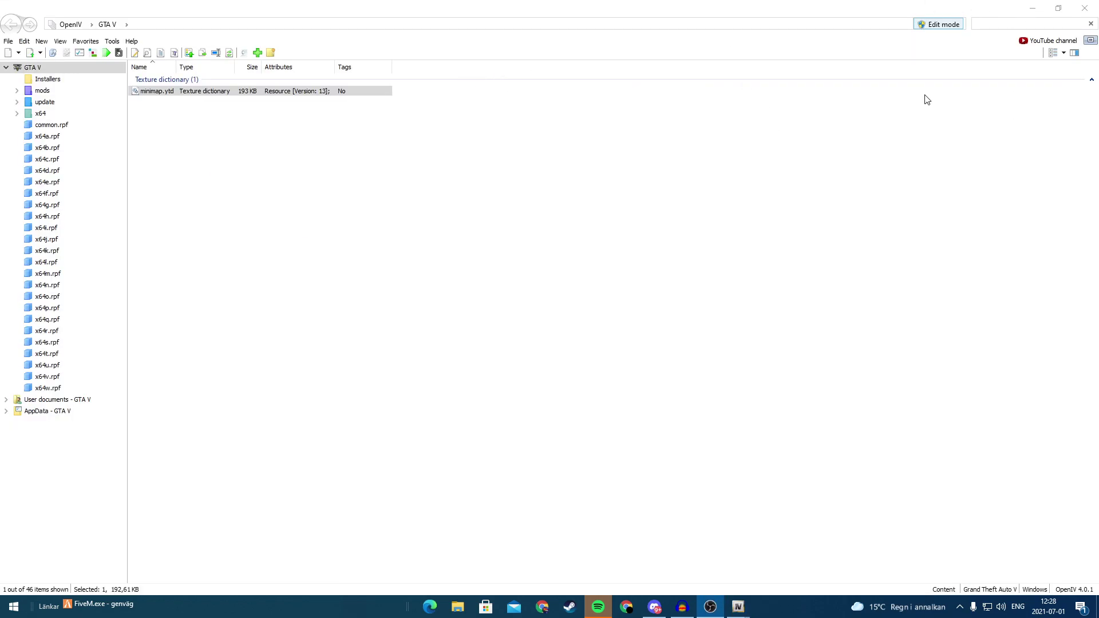
Close minimap.ytd, minimize OpenIV, and open blips_texturesheet_ng.png from the Youtube video folder.
mouse_move(738, 606)
left_click(853, 521)
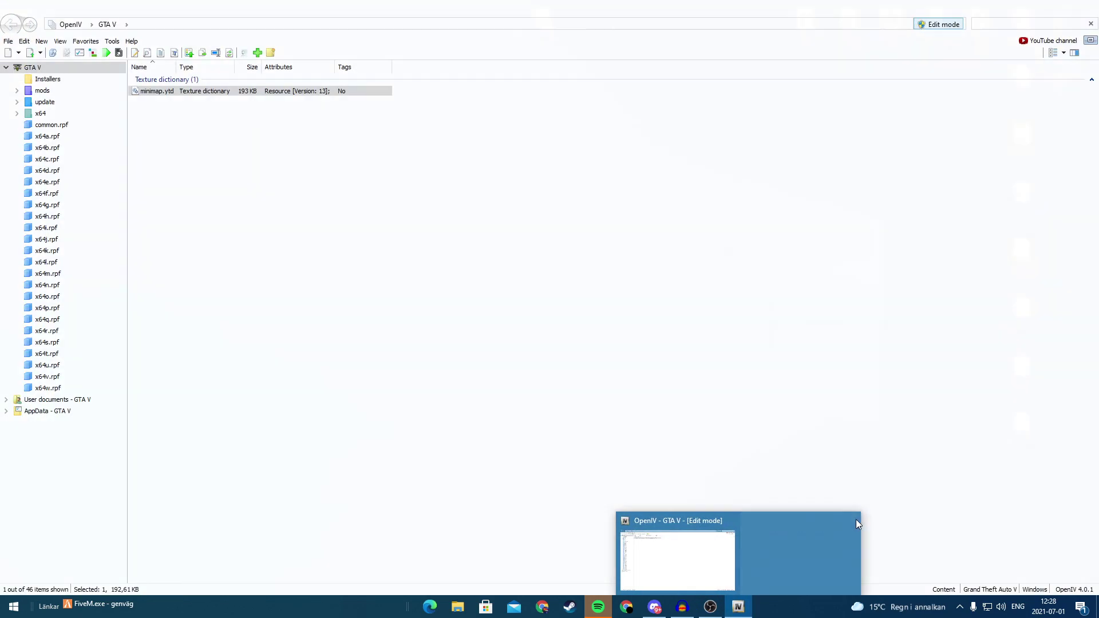
left_click(1033, 8)
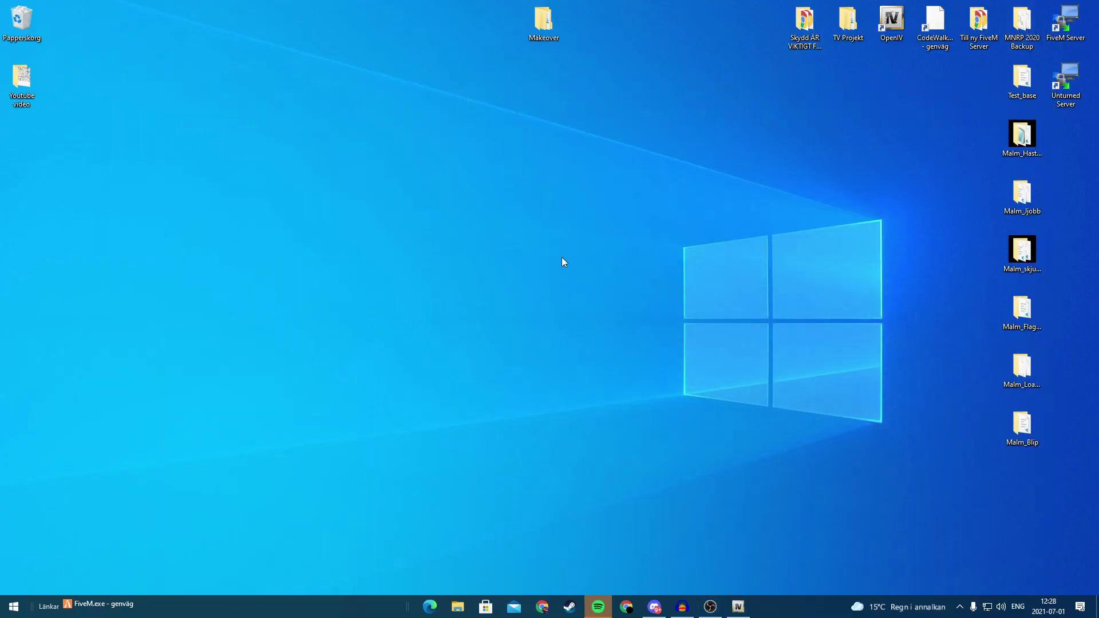
left_click_drag(25, 86, 542, 186)
double_click(545, 203)
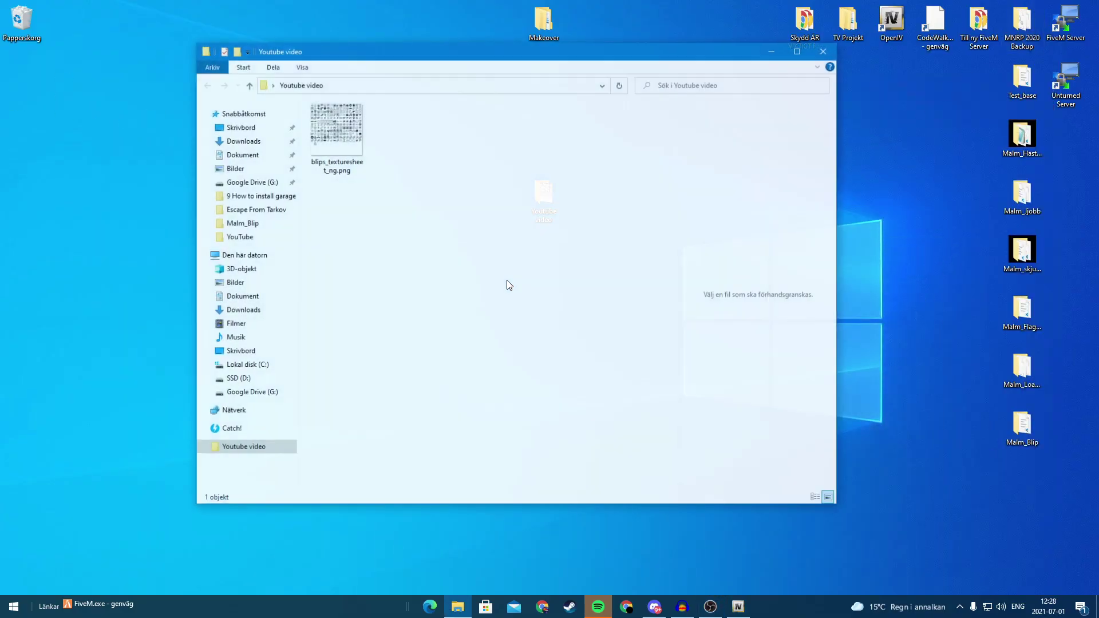
double_click(362, 146)
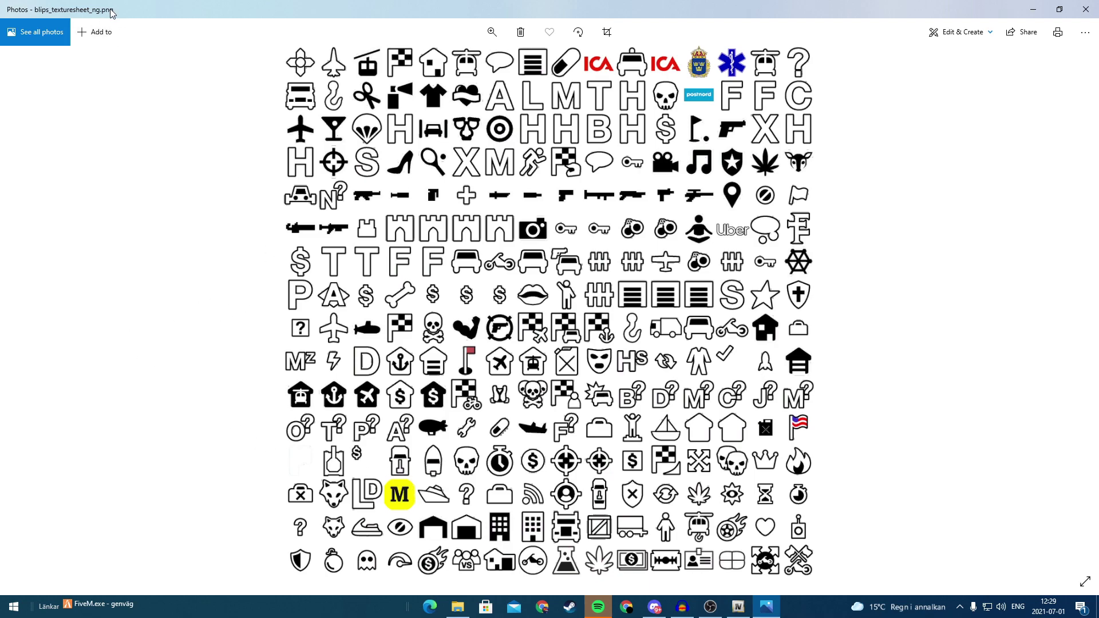
Inspect the edited icon sheet with the ICA and Uber icons, then close Photos.
left_click_drag(95, 18, 130, 1)
left_click(1087, 9)
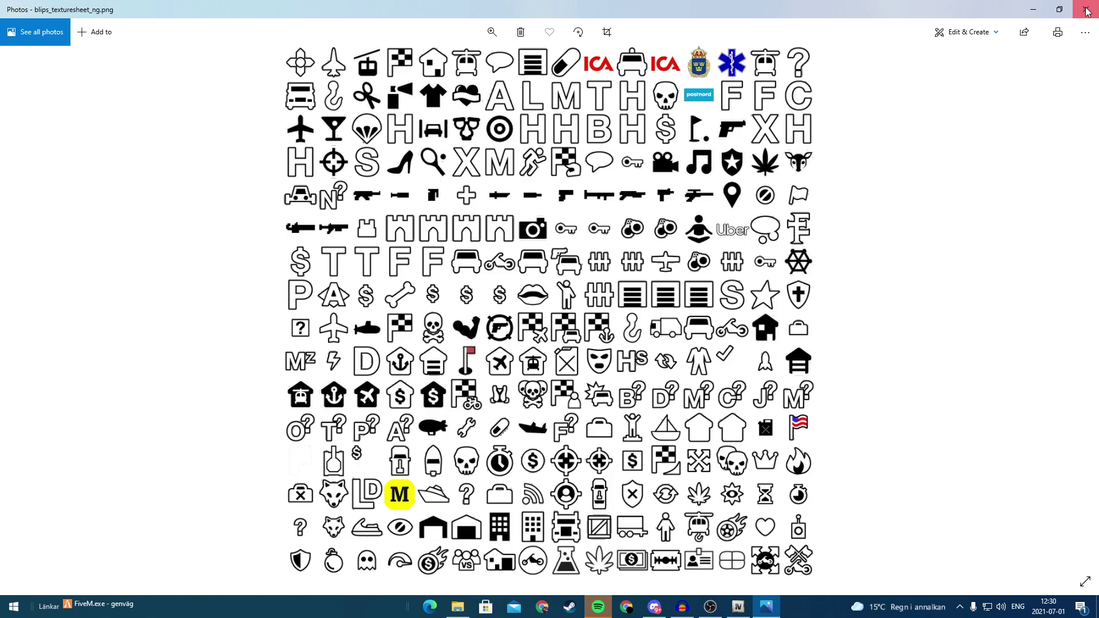
Move Explorer aside, return to OpenIV and select blips_texturesheet_ng in minimap.ytd.
left_click_drag(569, 58, 687, 66)
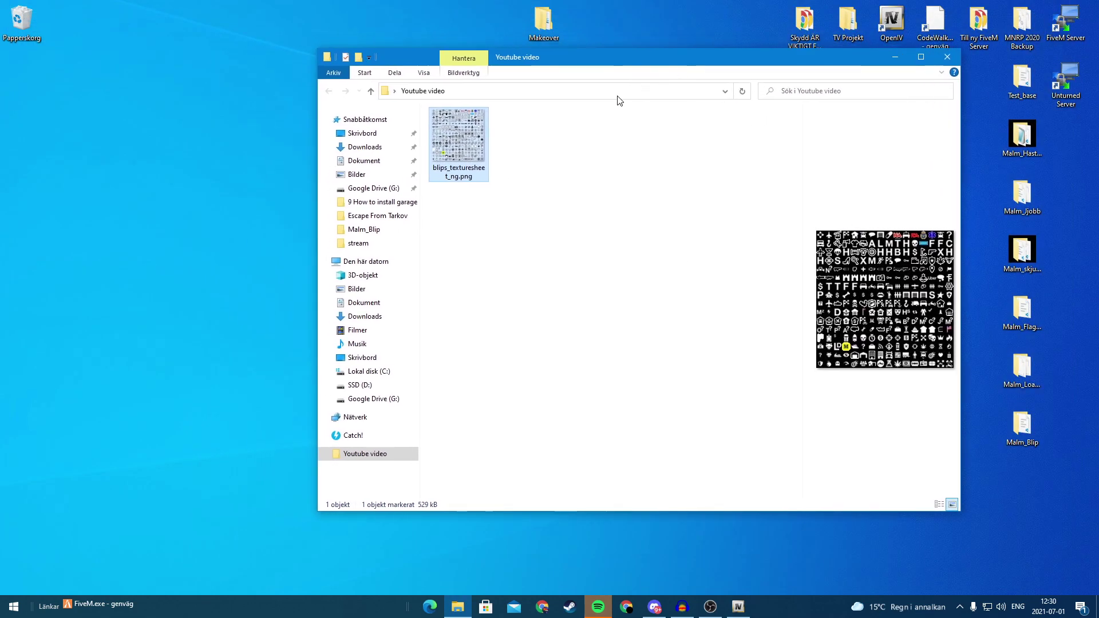
left_click_drag(546, 60, 612, 65)
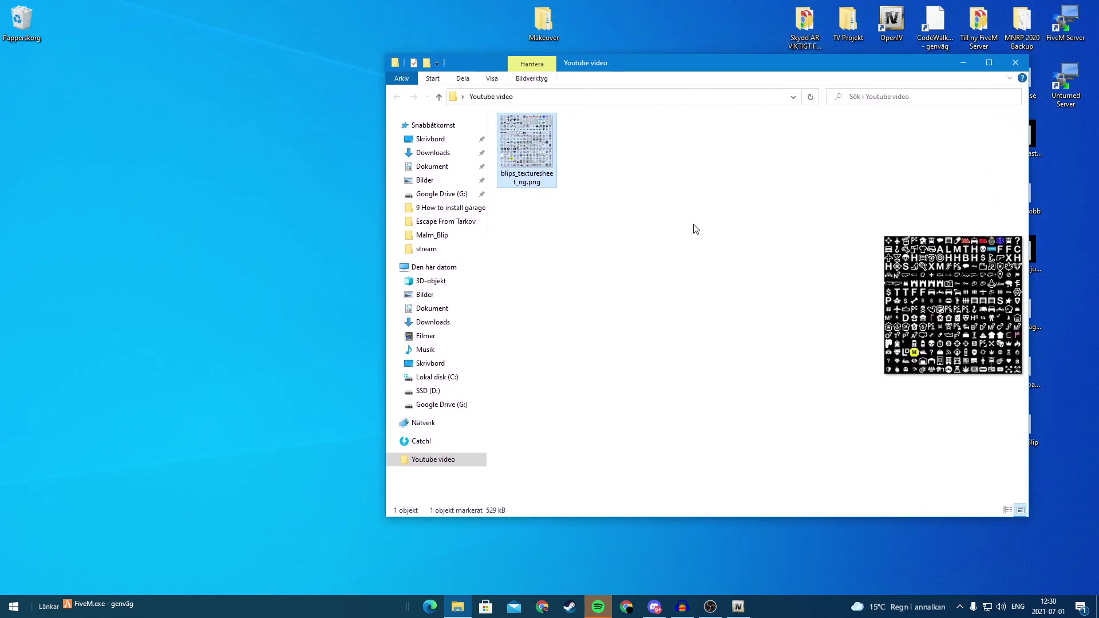
left_click(739, 607)
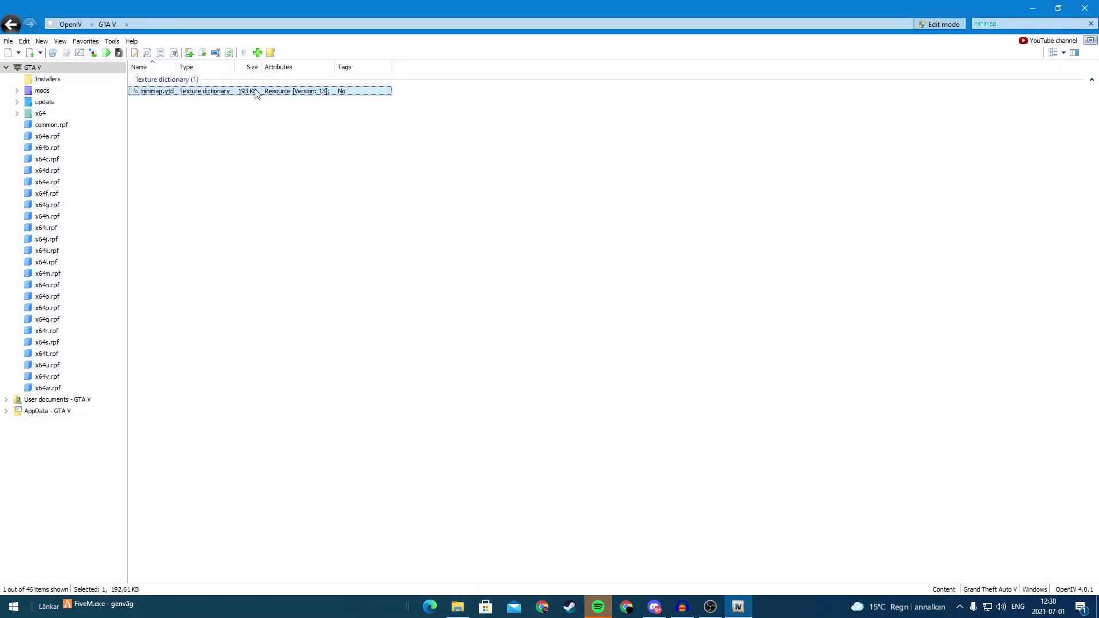
double_click(193, 93)
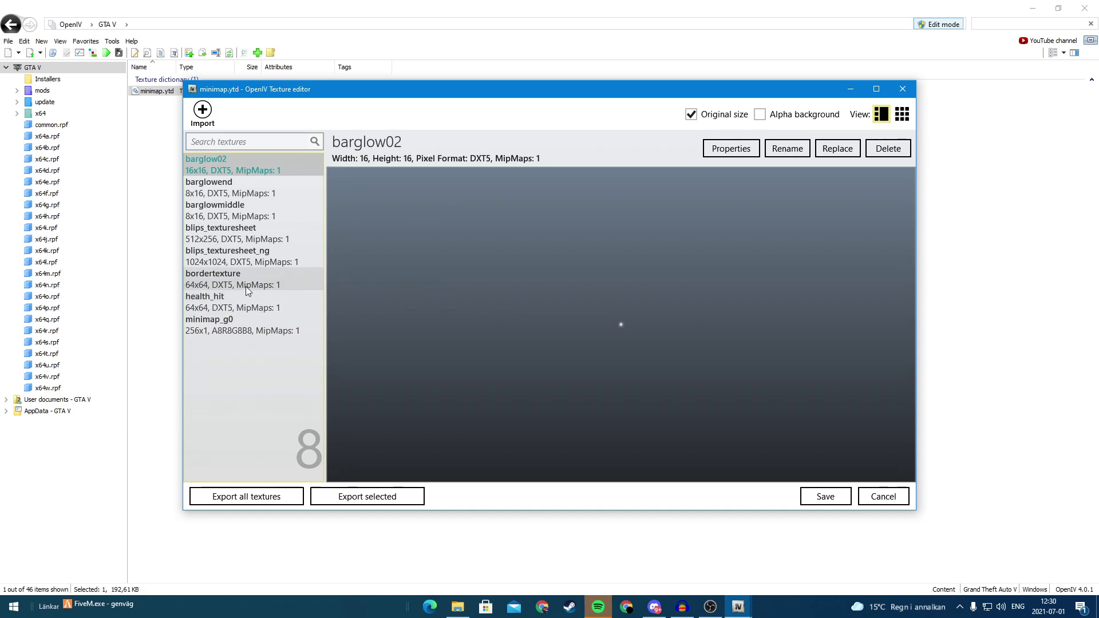
left_click(233, 258)
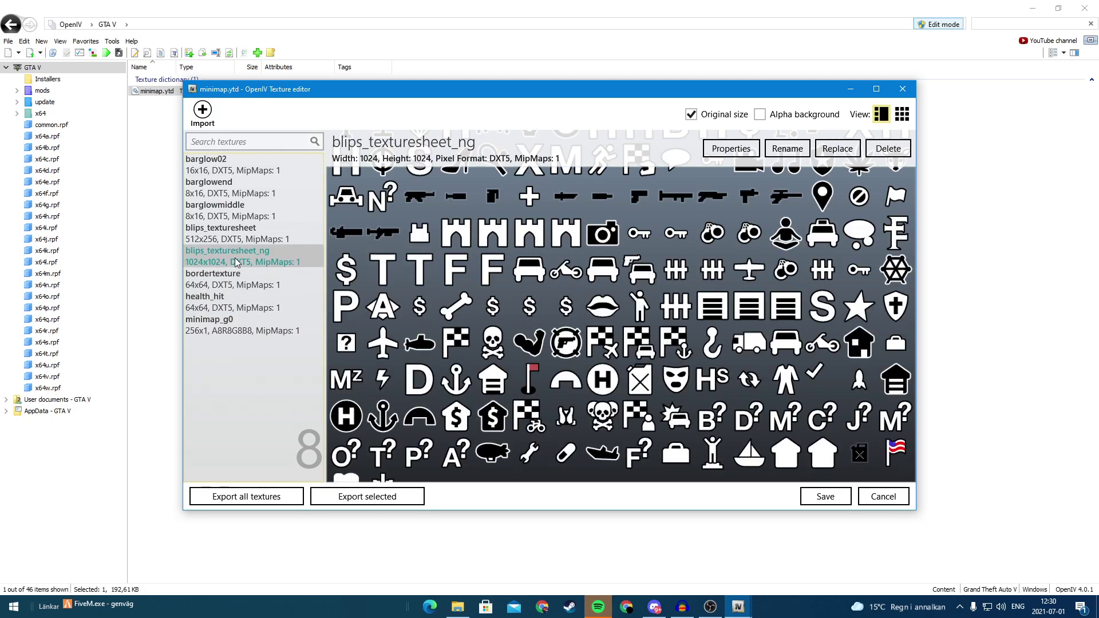
Replace blips_texturesheet_ng with the blips_texturesheet_ng.png image.
left_click(851, 150)
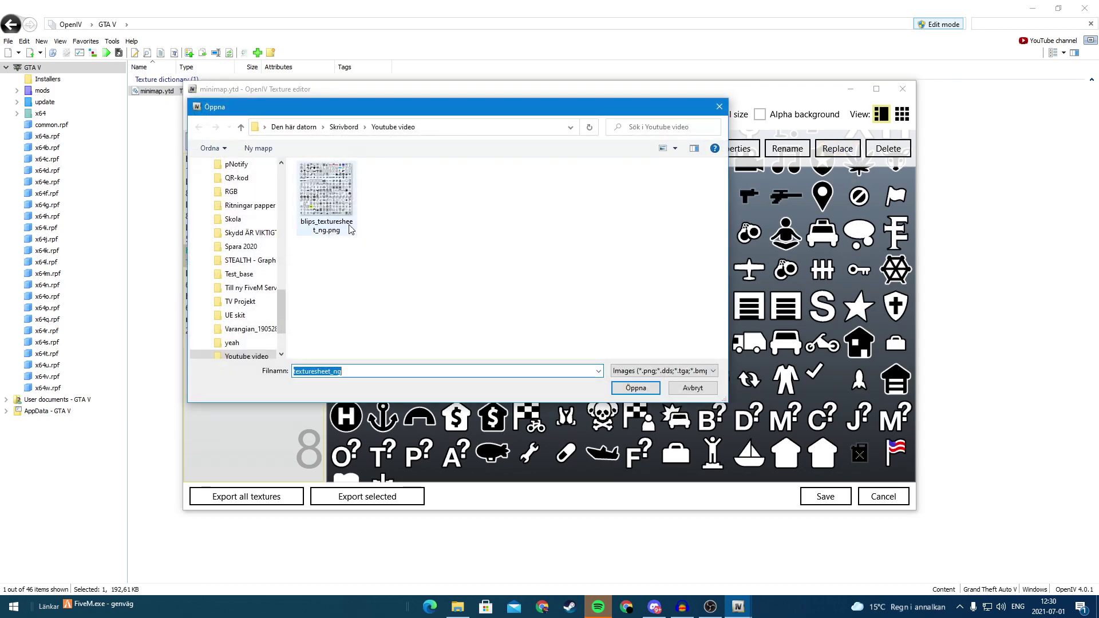
left_click(350, 229)
left_click(636, 390)
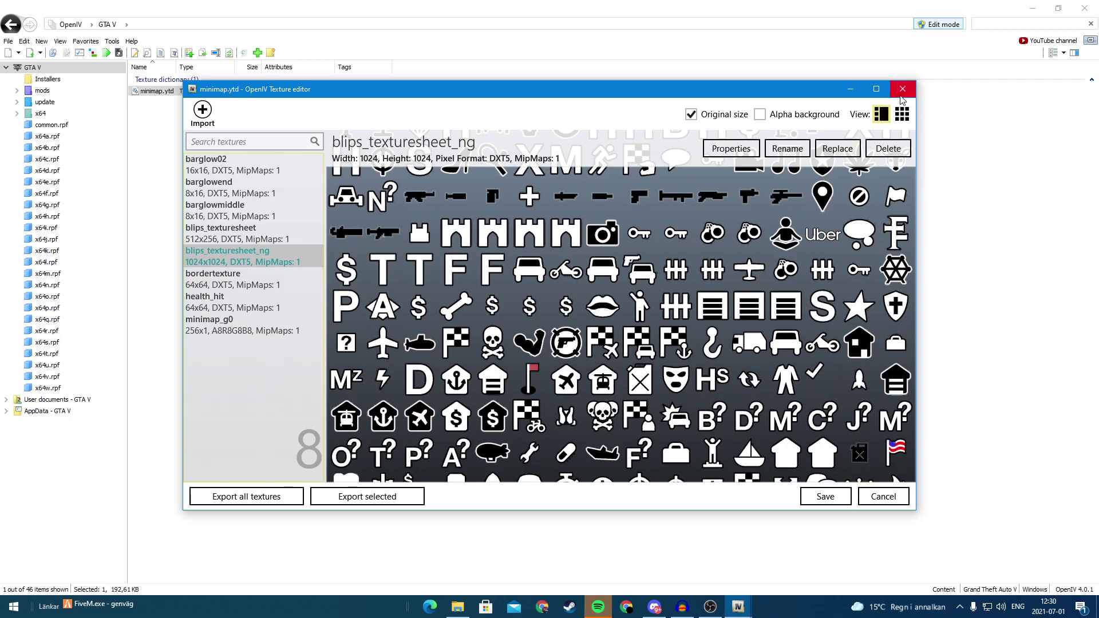
left_click(876, 89)
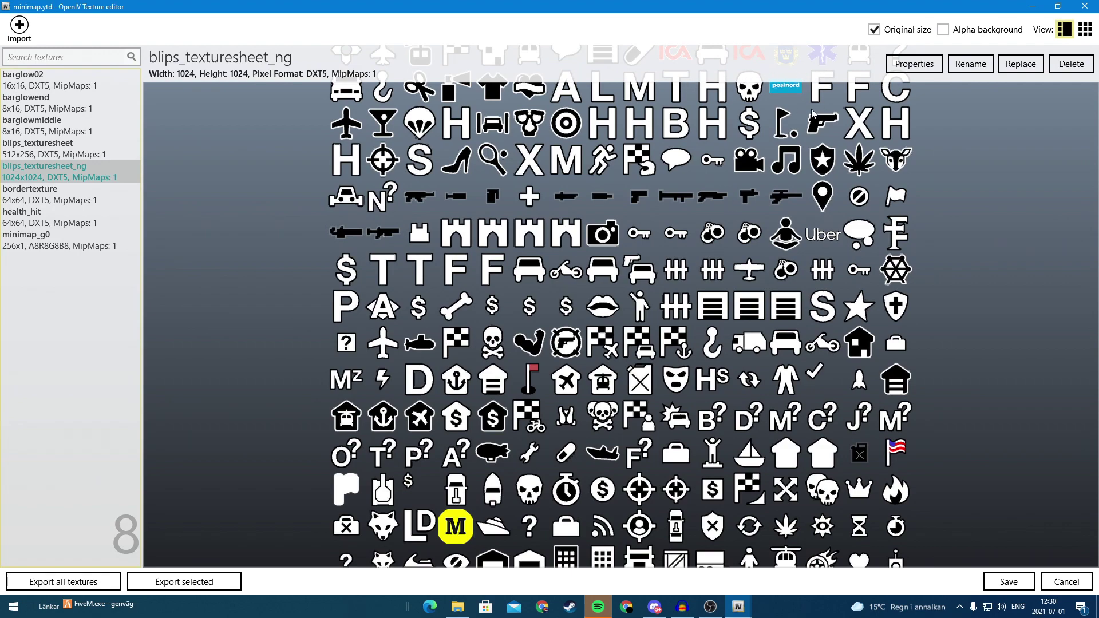
Save changes to minimap.ytd, verify the updated blips_texturesheet_ng, then close the editor.
left_click(1091, 7)
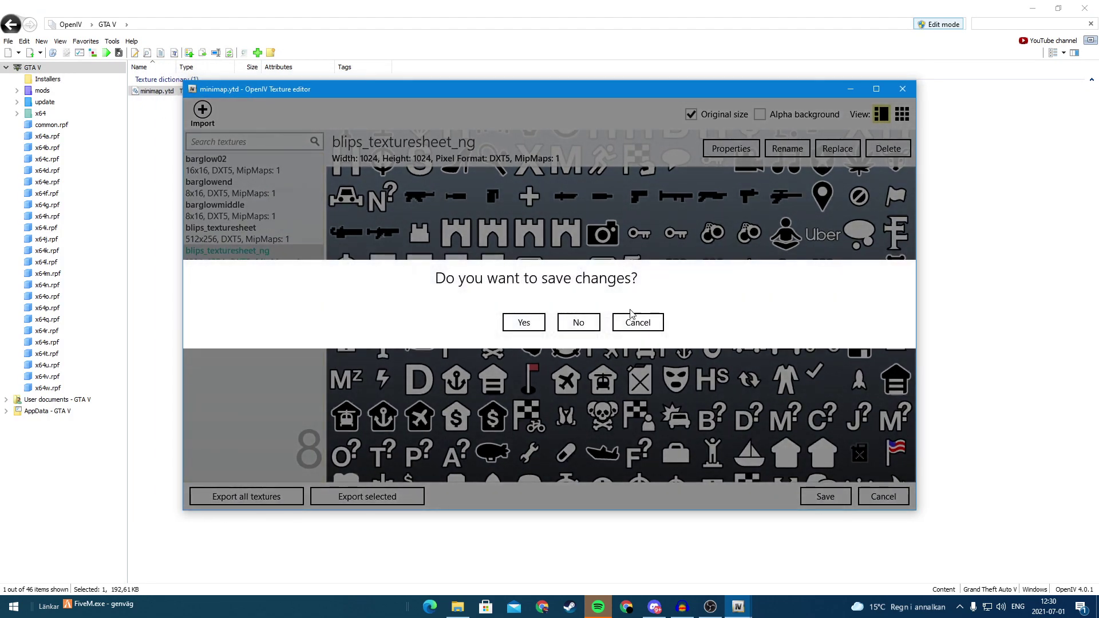
left_click(522, 324)
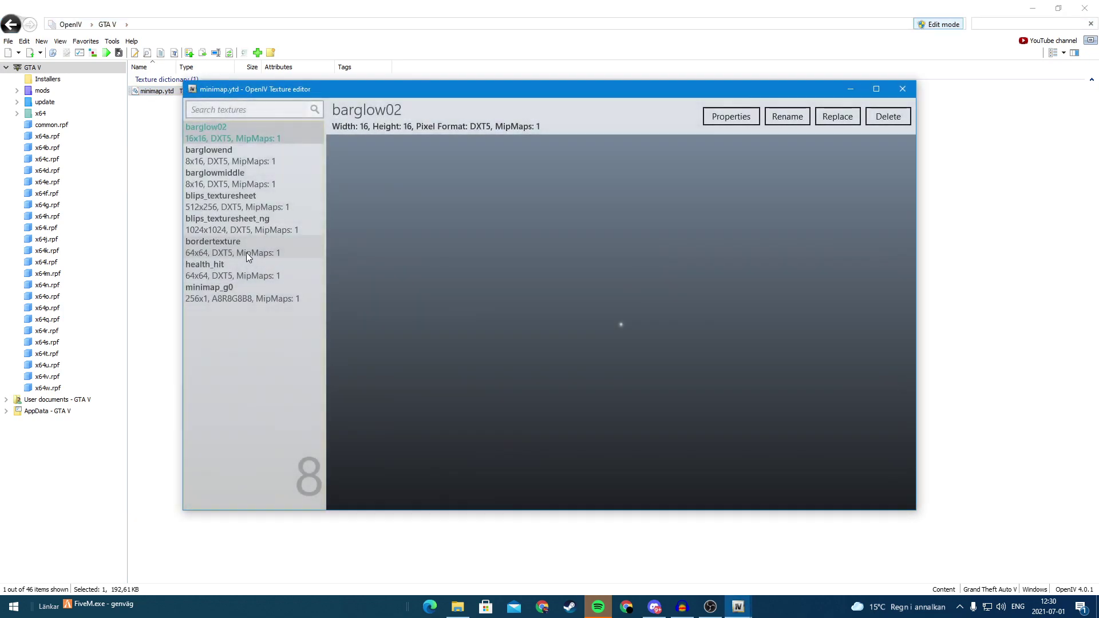
left_click(221, 227)
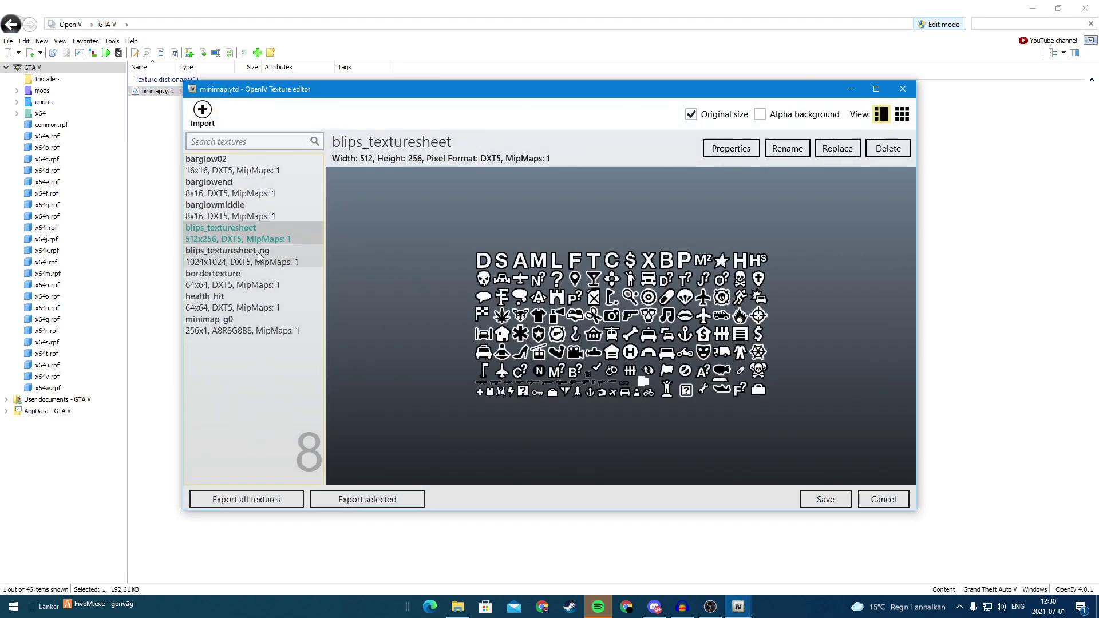
left_click(227, 250)
left_click(876, 89)
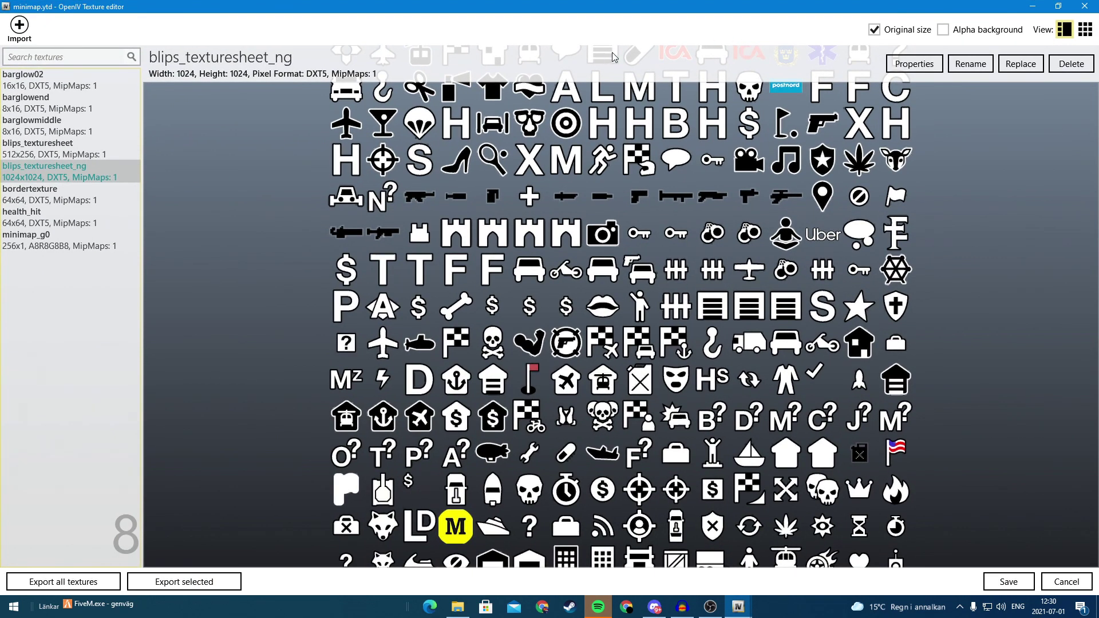
left_click(1085, 7)
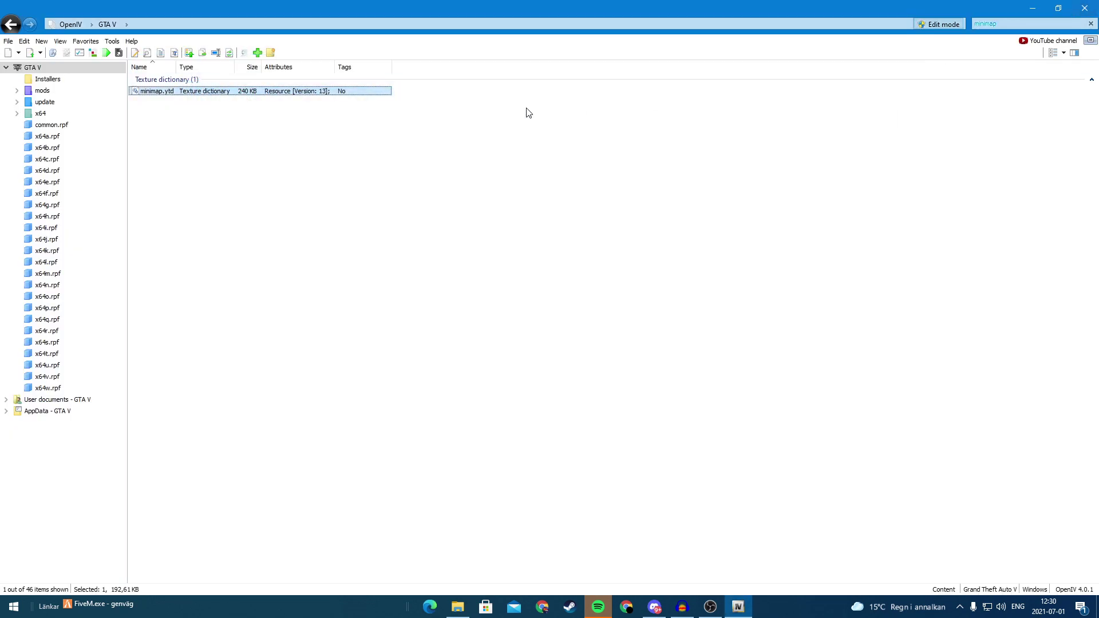
Restore OpenIV to a window, create a desktop folder named Bilps, and drag minimap.ytd onto it.
left_click(210, 92)
key("super+Down")
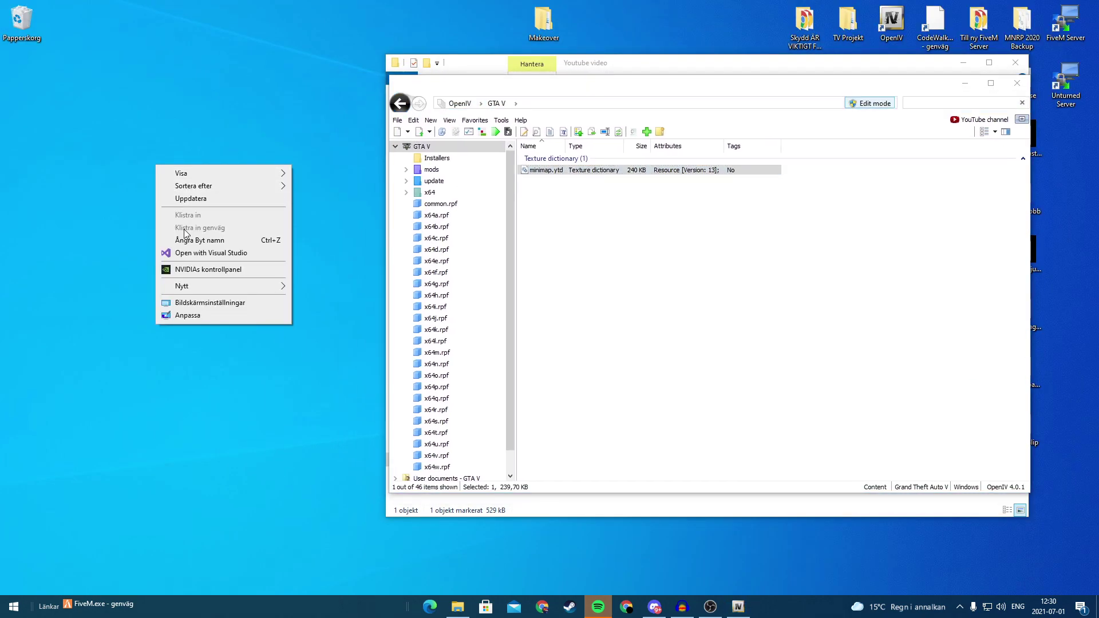
mouse_move(184, 286)
left_click(318, 287)
type("Bilps")
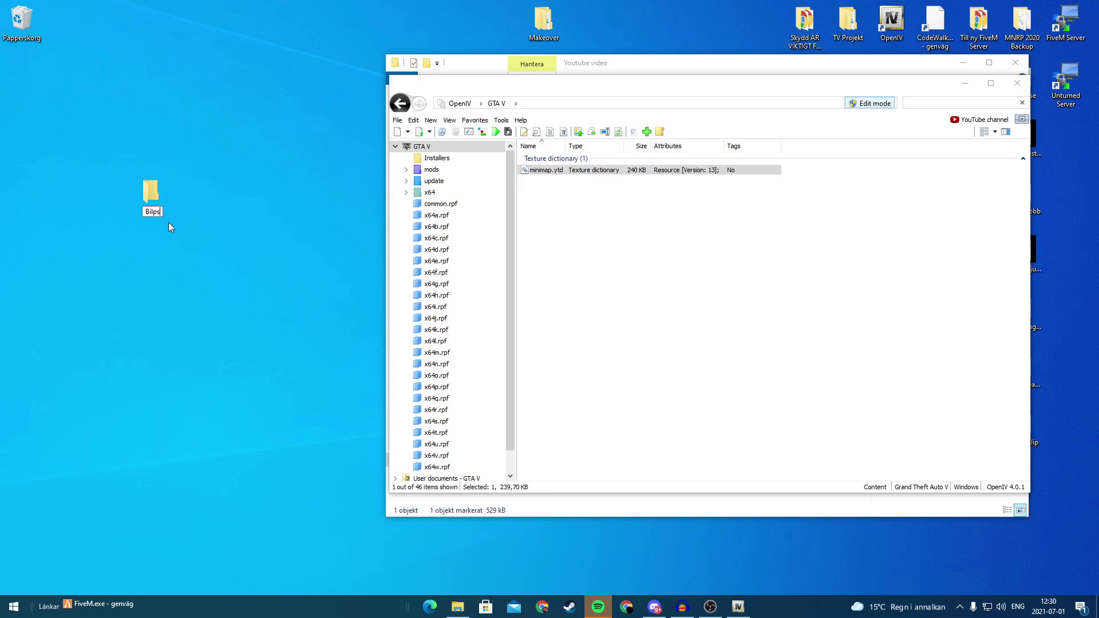
key("Return")
left_click_drag(584, 169, 245, 183)
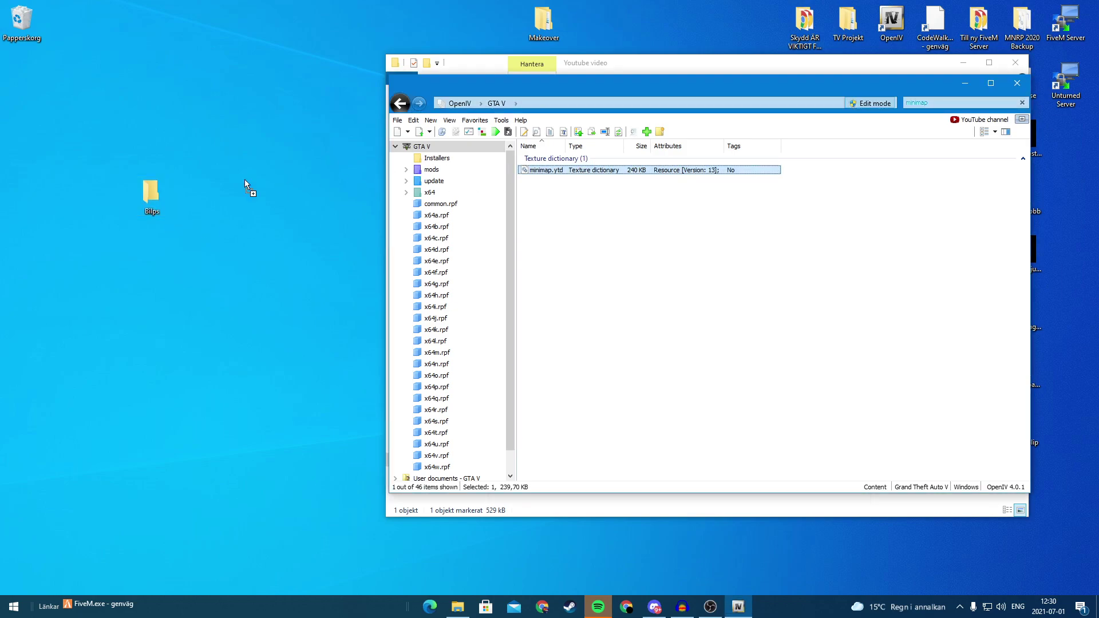
Put minimap.ytd into Bilps, create a 'stream' subfolder, and move minimap.ytd into it.
left_click_drag(160, 196, 157, 192)
double_click(157, 192)
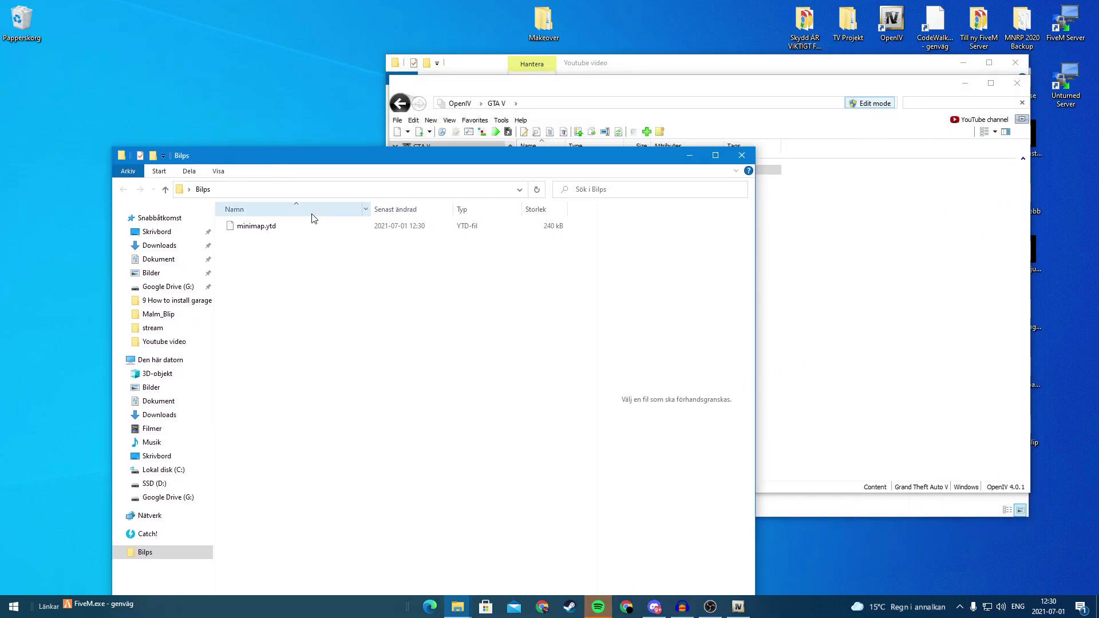
right_click(345, 302)
mouse_move(390, 452)
left_click(507, 454)
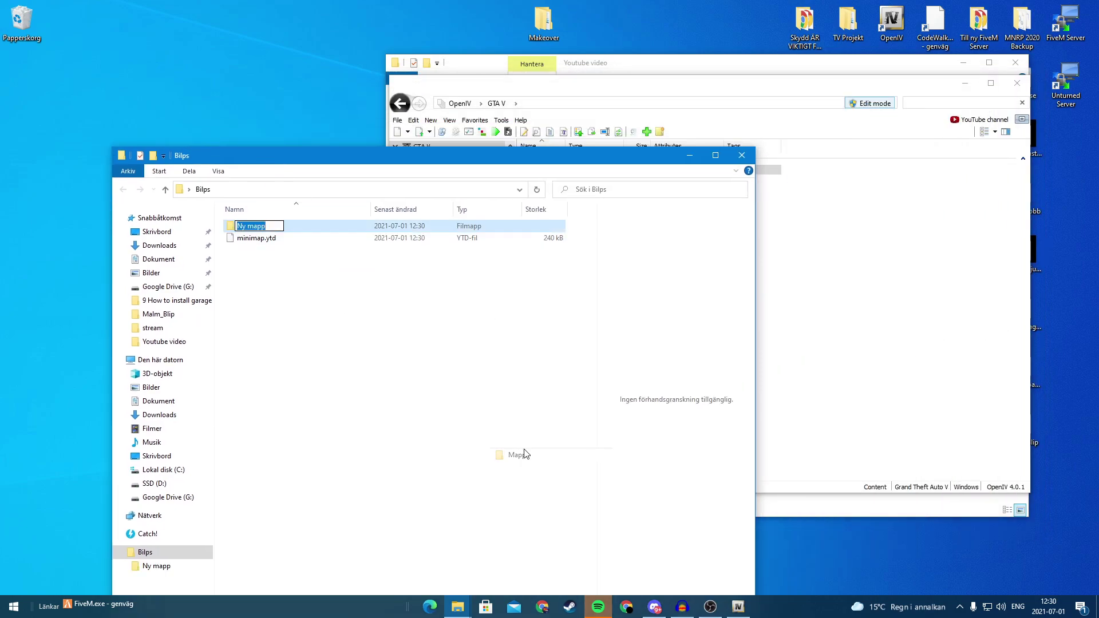
type("s")
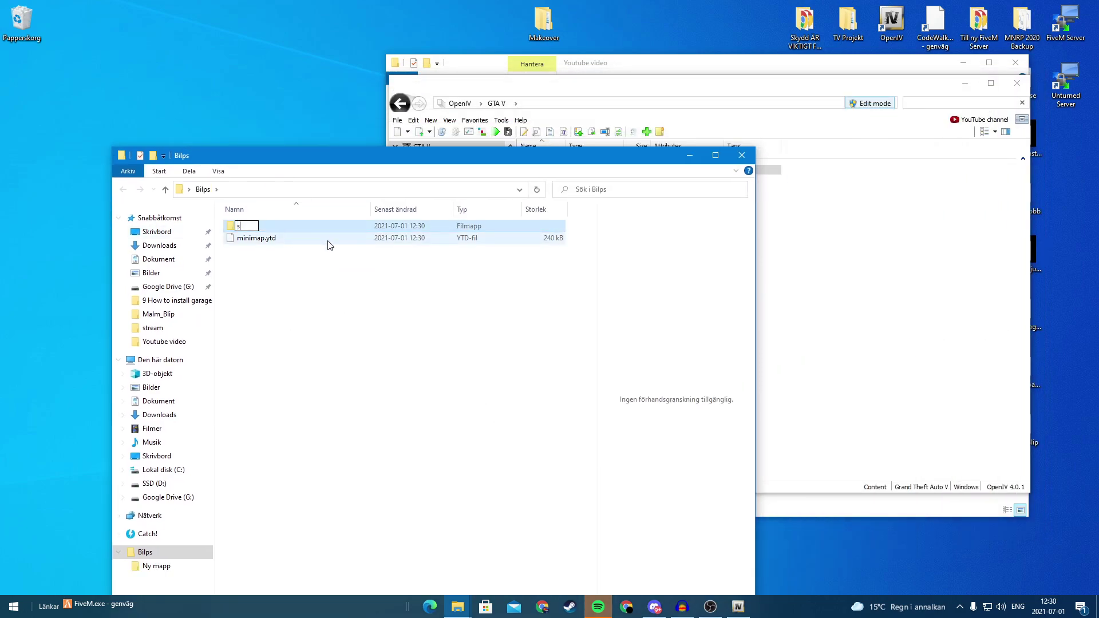
type("tream")
key("Return")
left_click_drag(260, 243, 250, 231)
Create an empty __resource.lua file in Bilps, accepting the extension change warning.
right_click(259, 286)
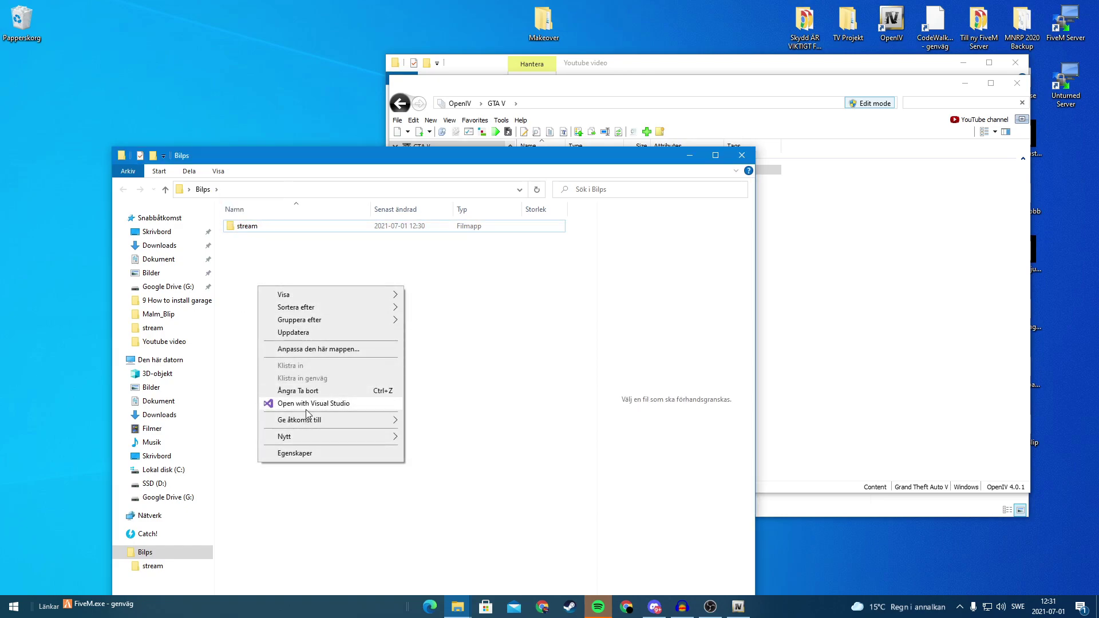
mouse_move(303, 437)
left_click(438, 533)
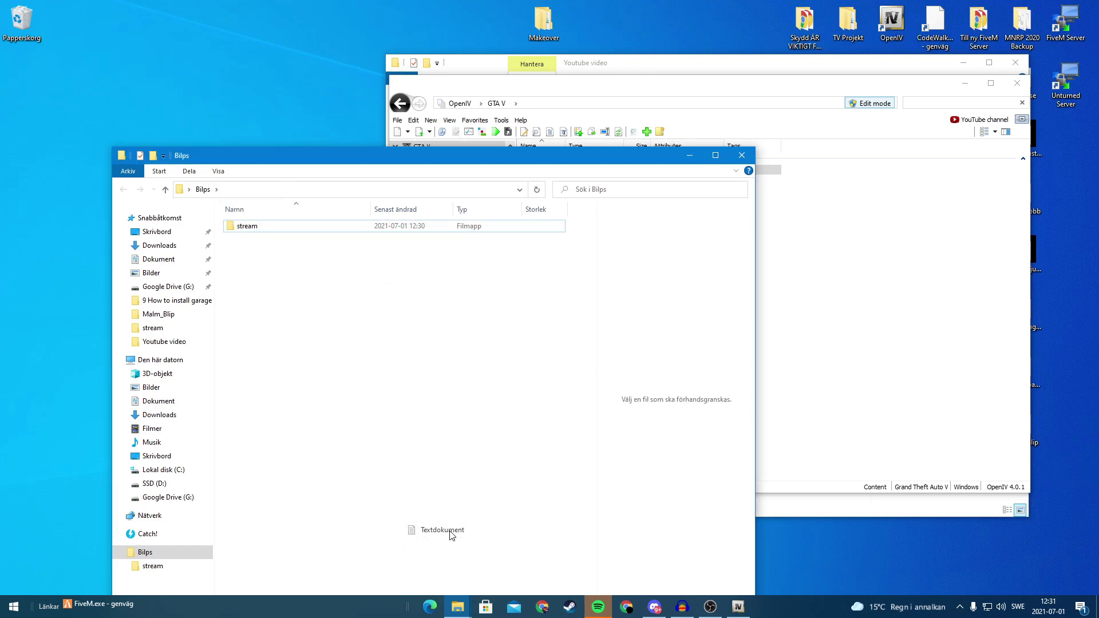
key("BackSpace")
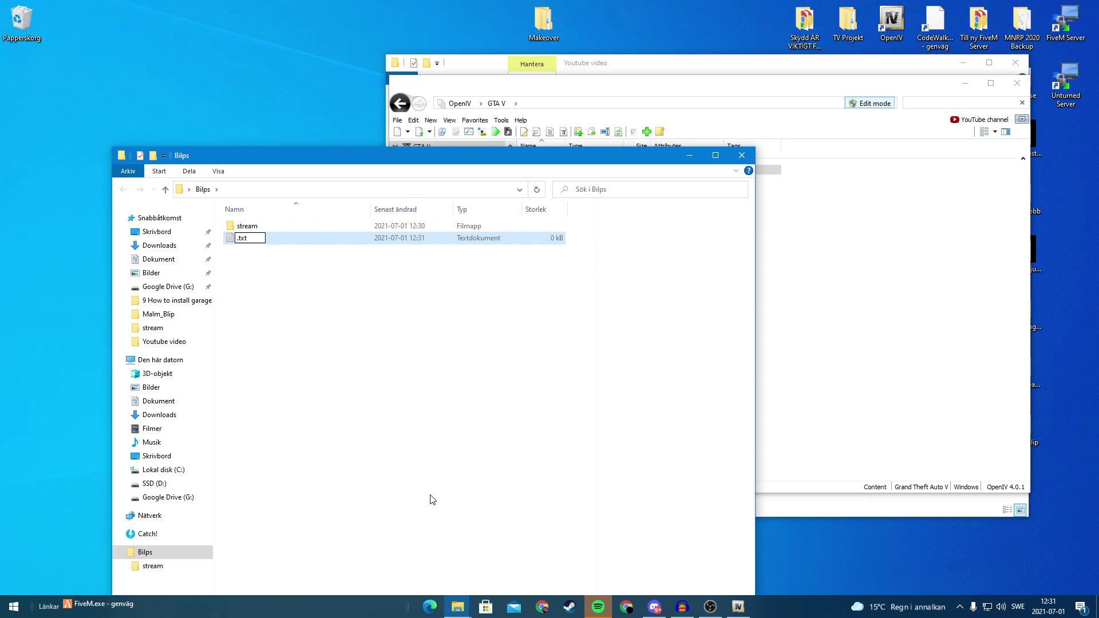
type("__resource")
key("BackSpace")
key("BackSpace")
key("BackSpace")
type("lua")
key("Return")
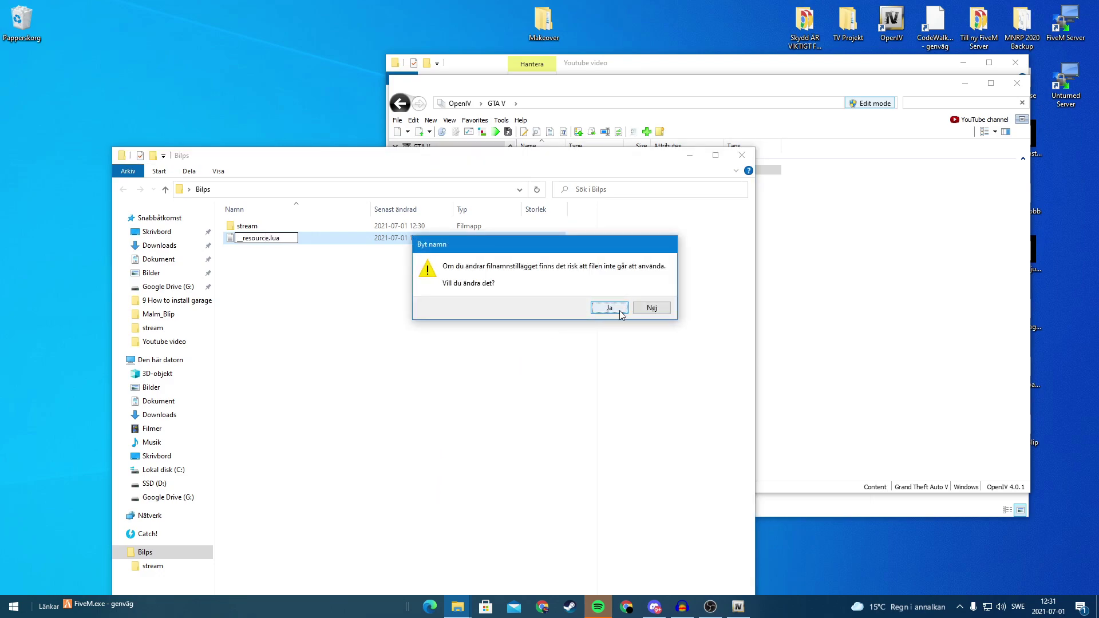
left_click(620, 310)
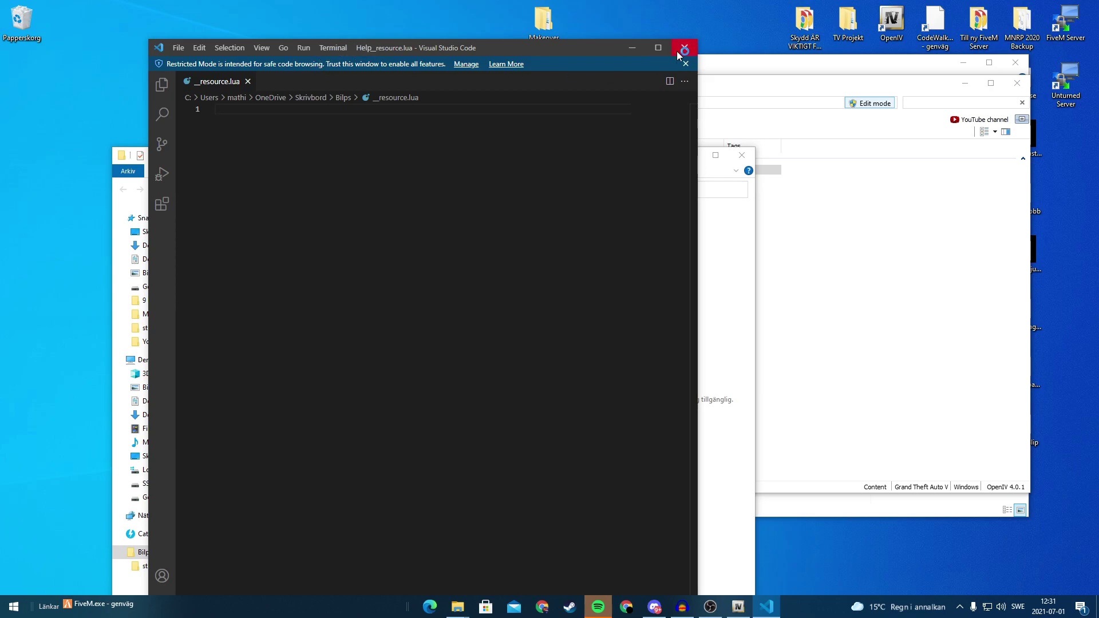
left_click(684, 48)
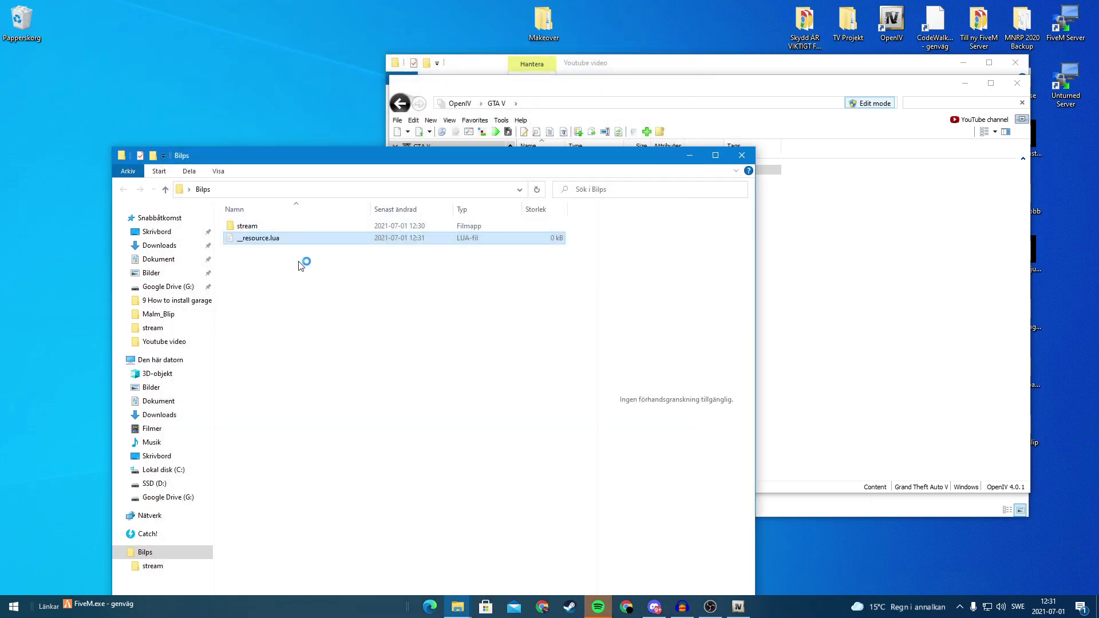
key("ctrl+a")
left_click(257, 247)
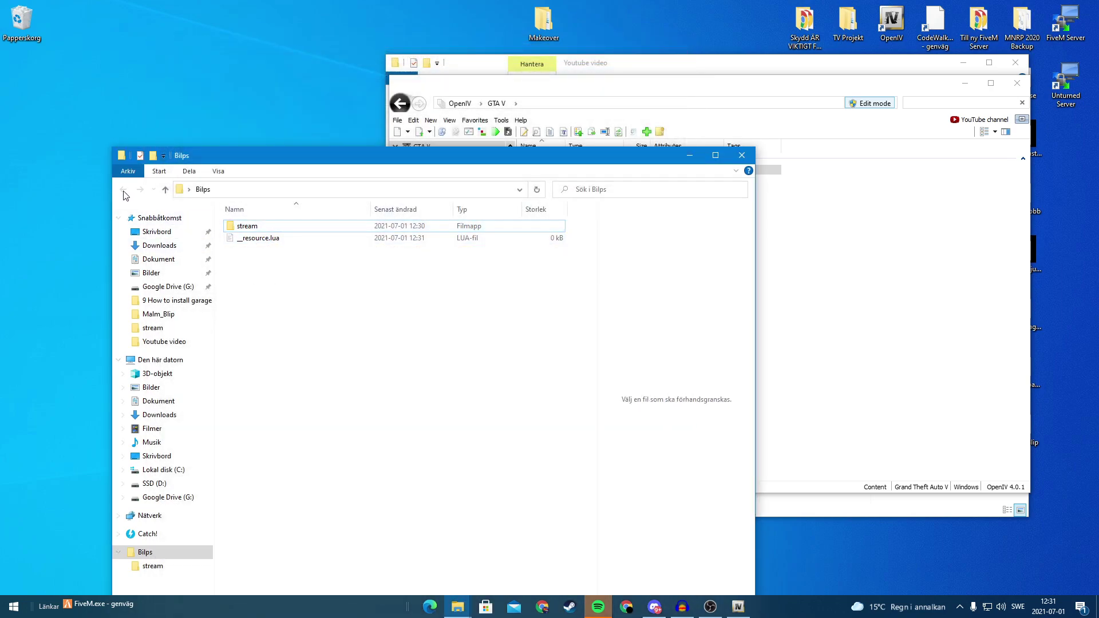
Close the Bilps folder window and minimize the OpenIV and Youtube video folder windows.
left_click(221, 190)
left_click(742, 155)
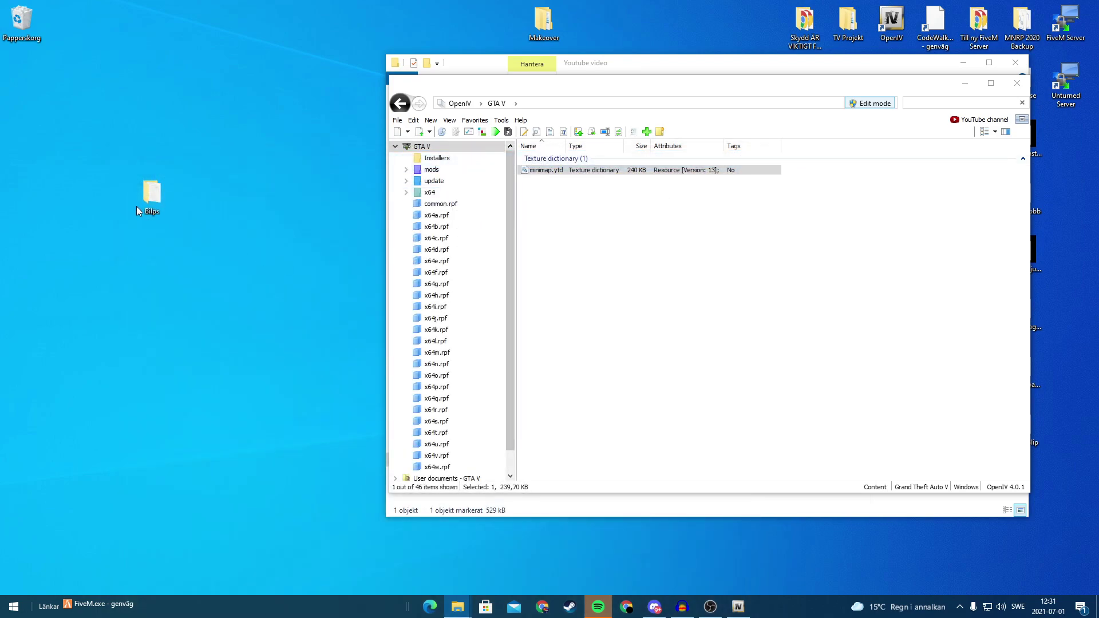
double_click(140, 192)
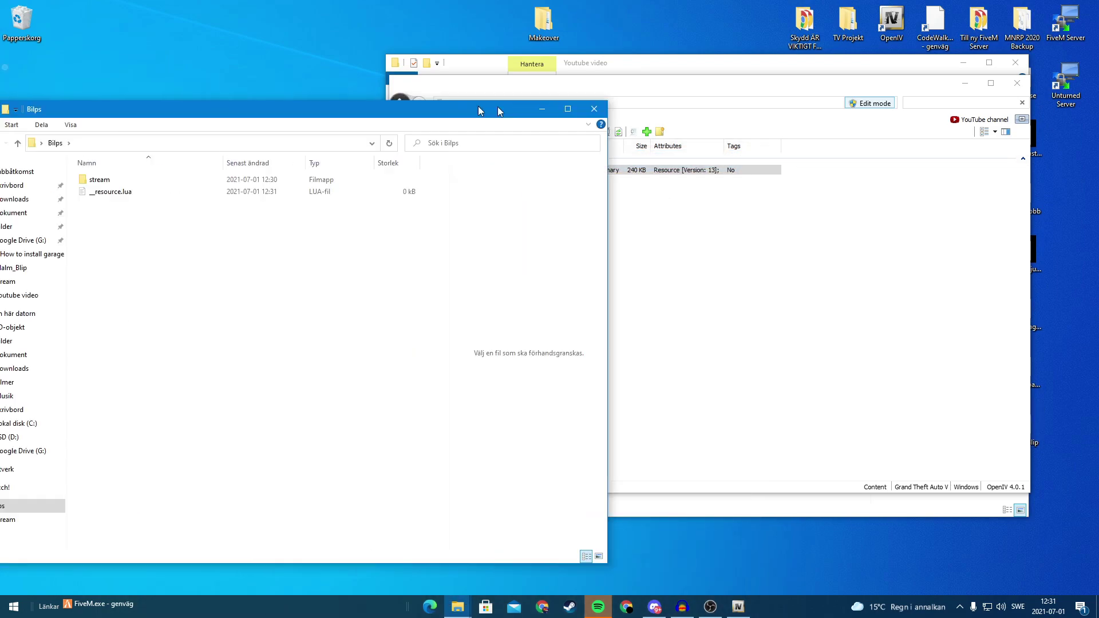
left_click_drag(498, 108, 651, 186)
left_click(972, 188)
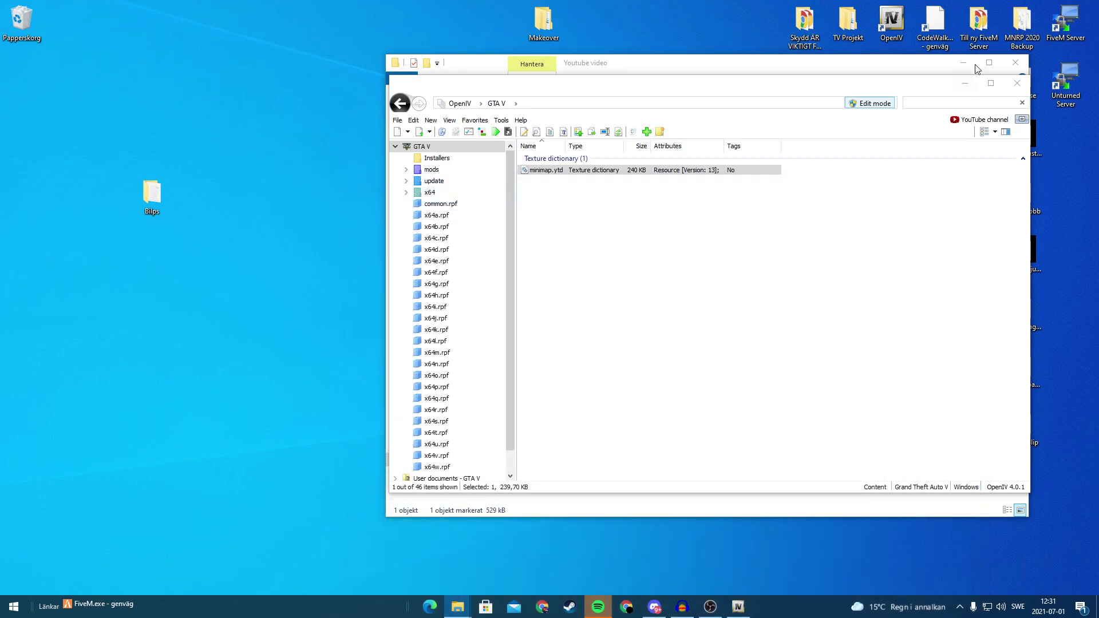
left_click(966, 83)
left_click(964, 63)
Connect to the FiveM Server in WinSCP and browse to server-data/resources.
double_click(1066, 23)
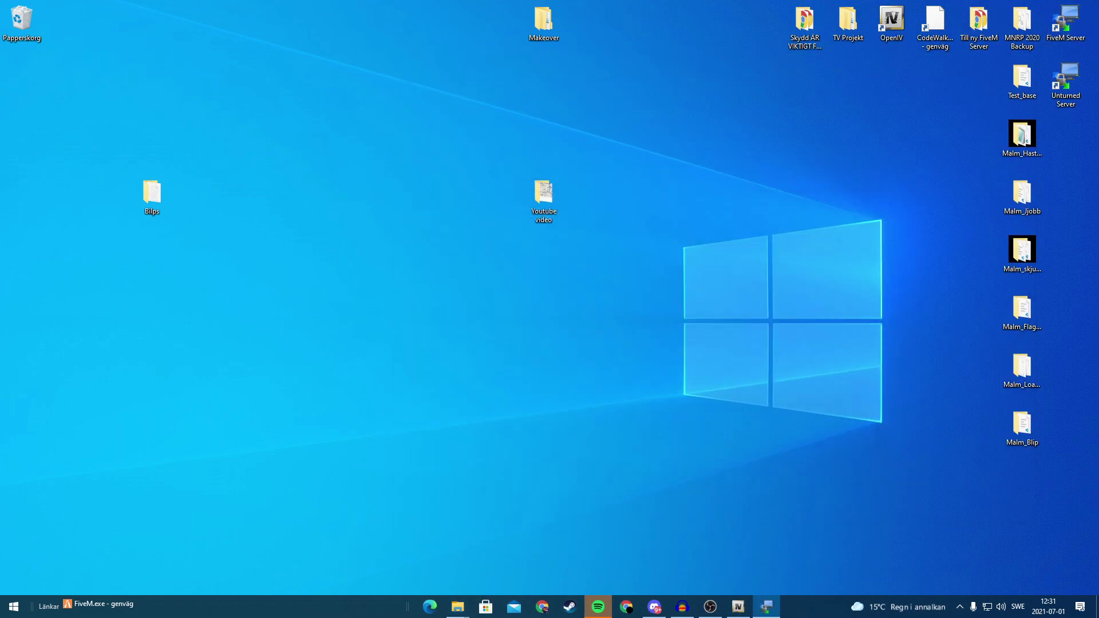
left_click(696, 352)
left_click(576, 365)
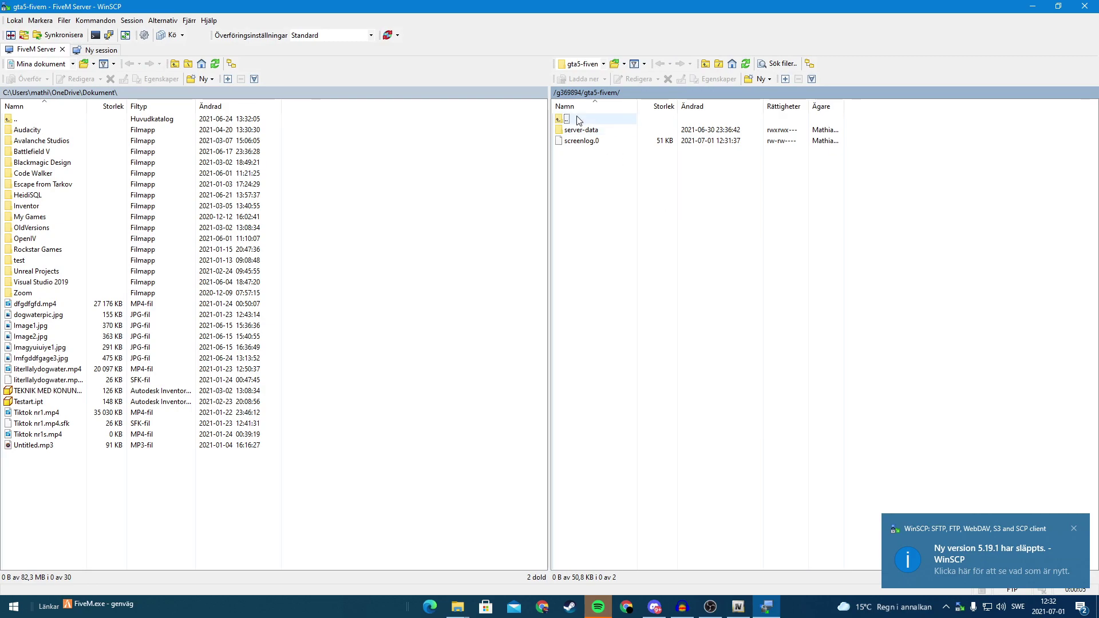
double_click(583, 130)
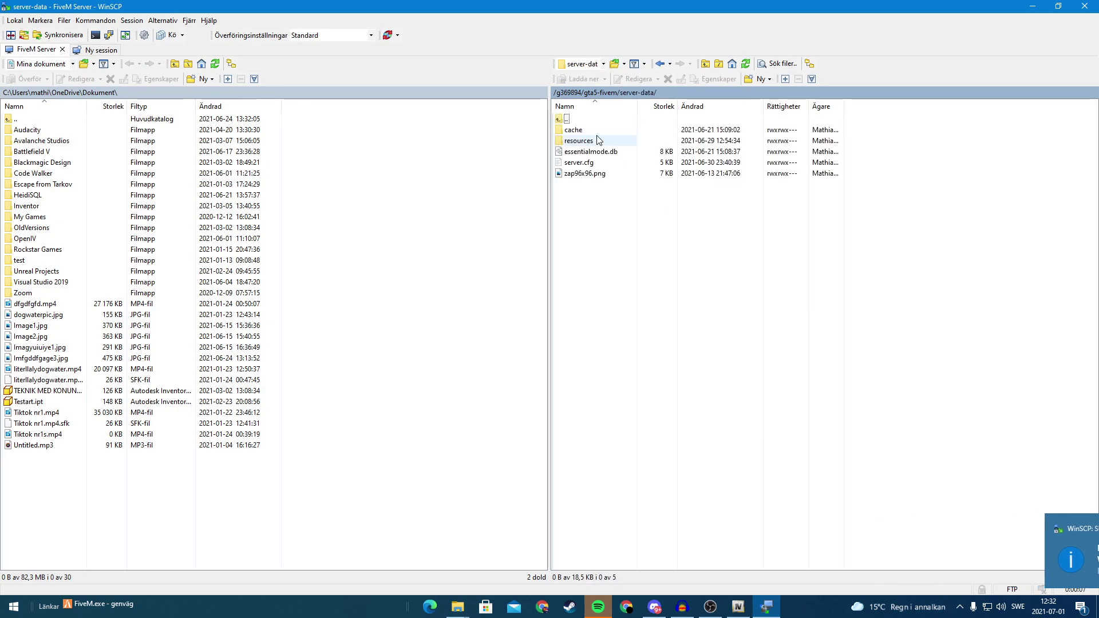
double_click(597, 145)
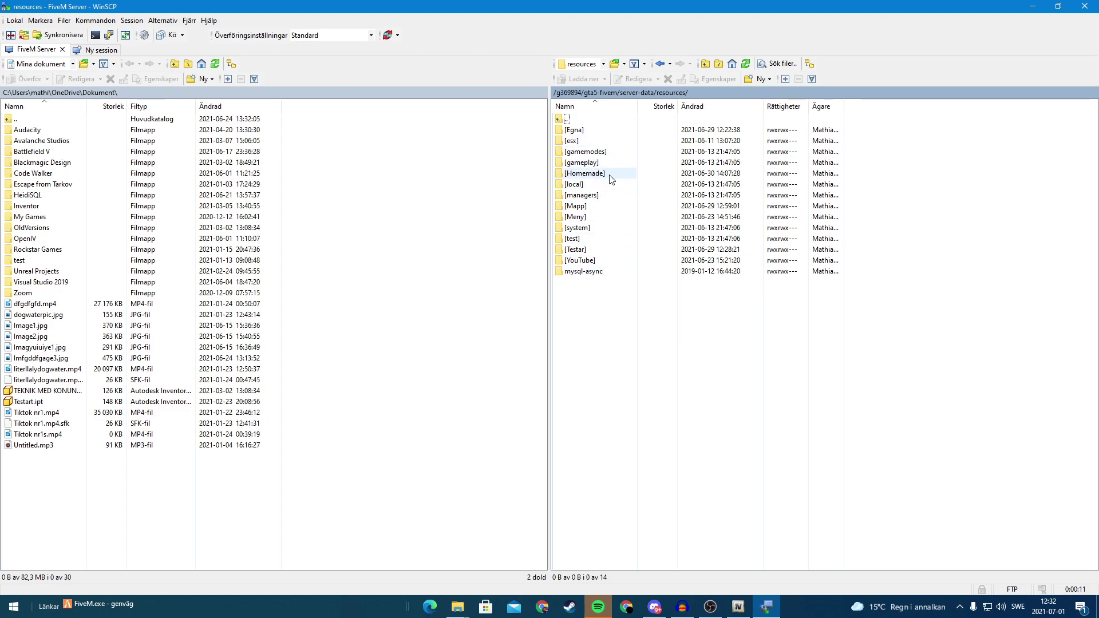
Upload the desktop Bilps folder into [Homemade] on the server.
left_click_drag(607, 6, 698, 69)
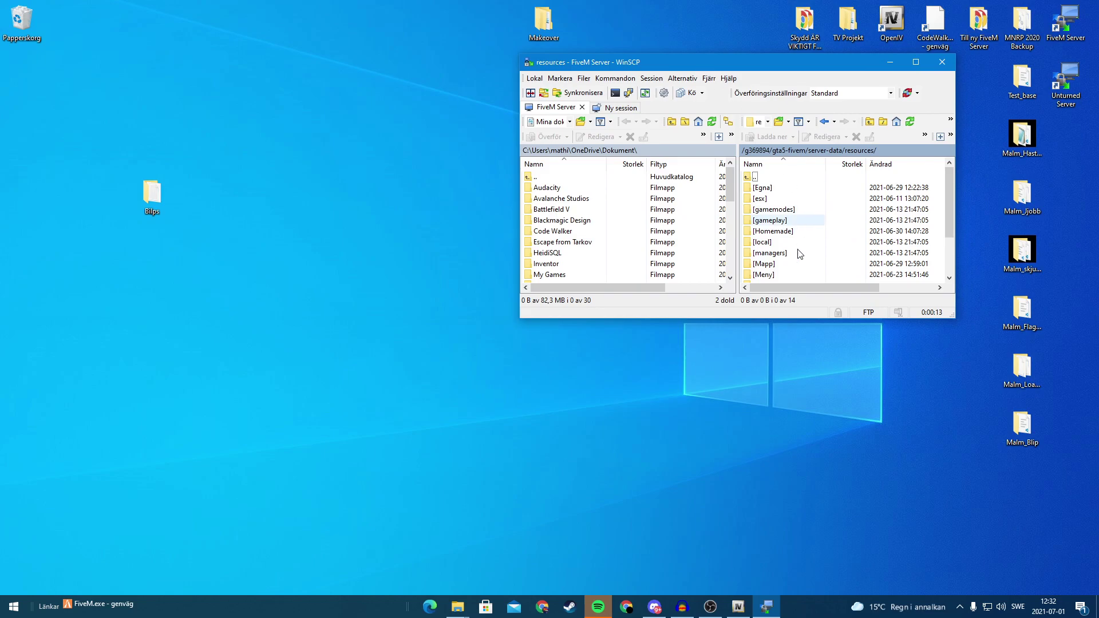
left_click_drag(766, 318, 767, 490)
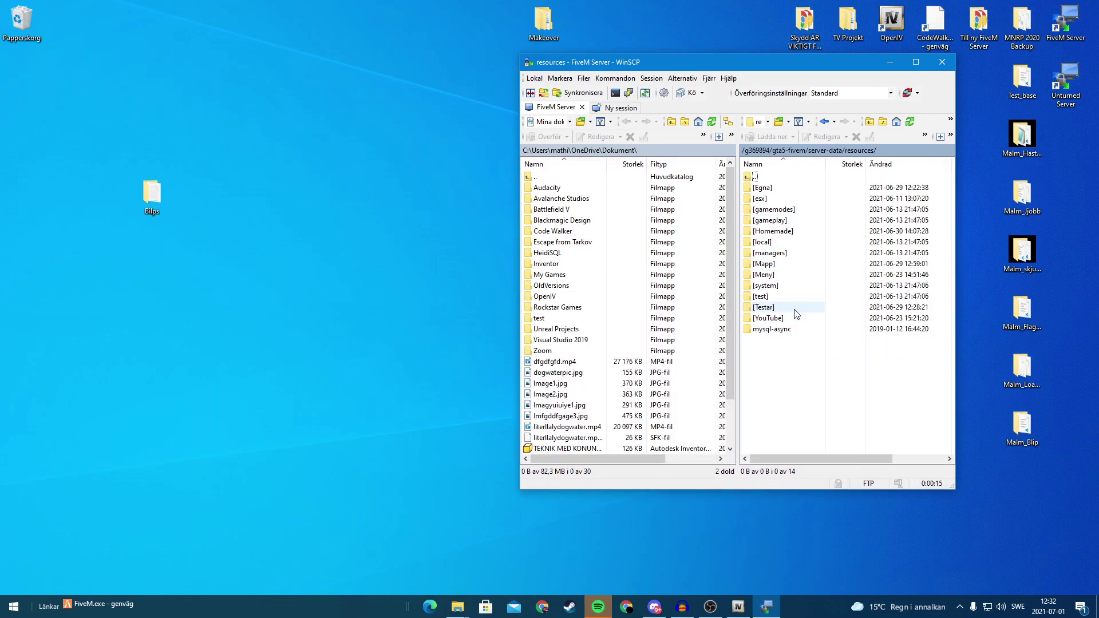
left_click_drag(147, 198, 773, 231)
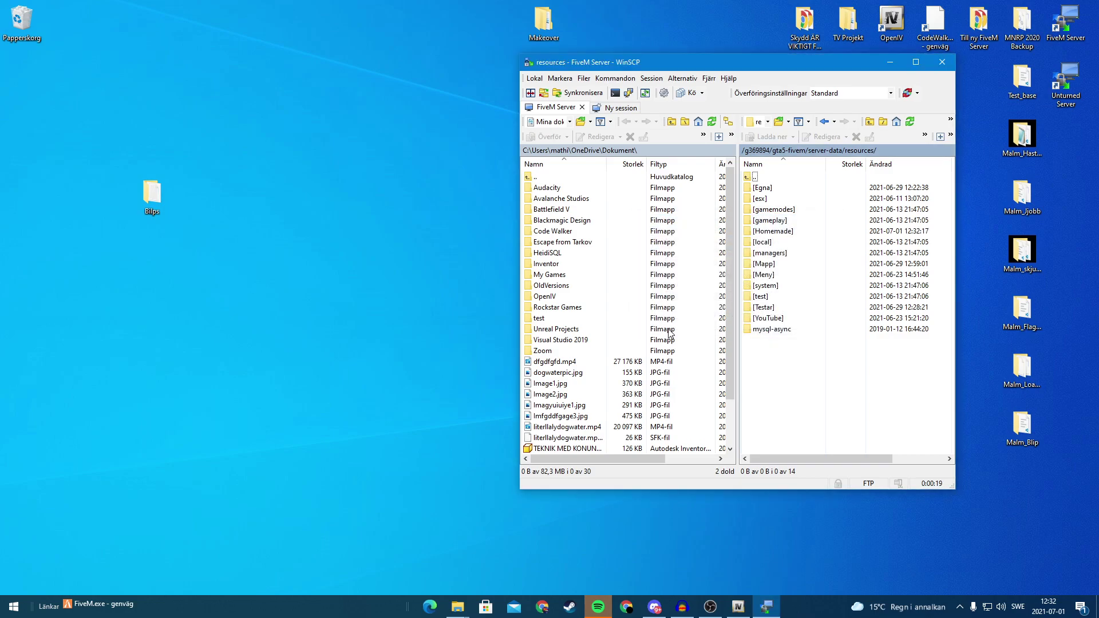
Open server-data's server.cfg for editing in Visual Studio Code.
double_click(768, 179)
double_click(767, 220)
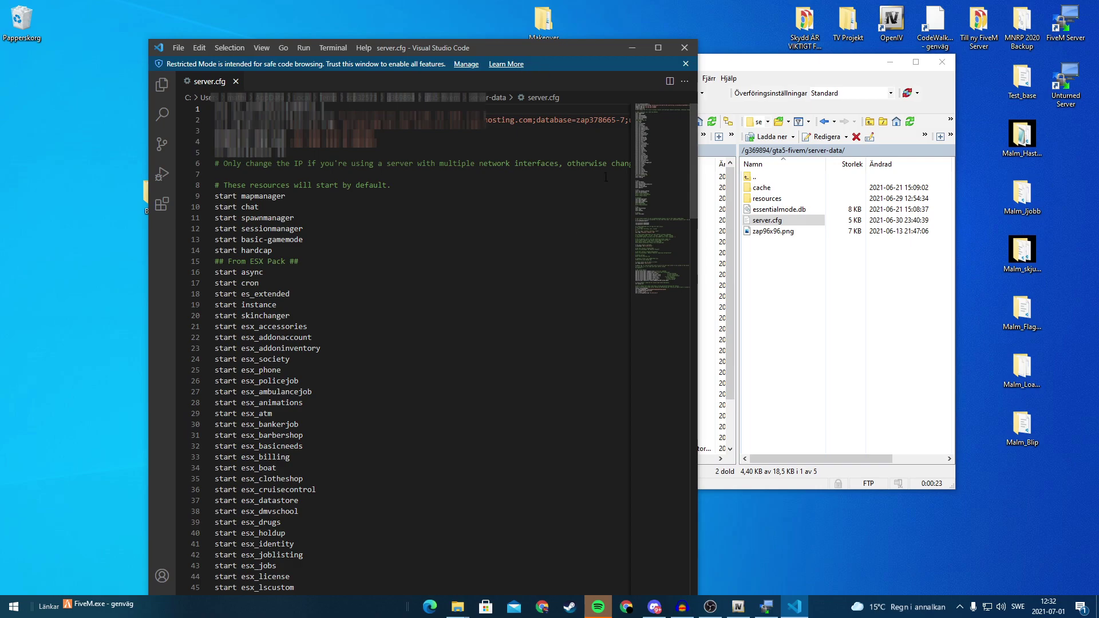
left_click_drag(569, 85, 790, 63)
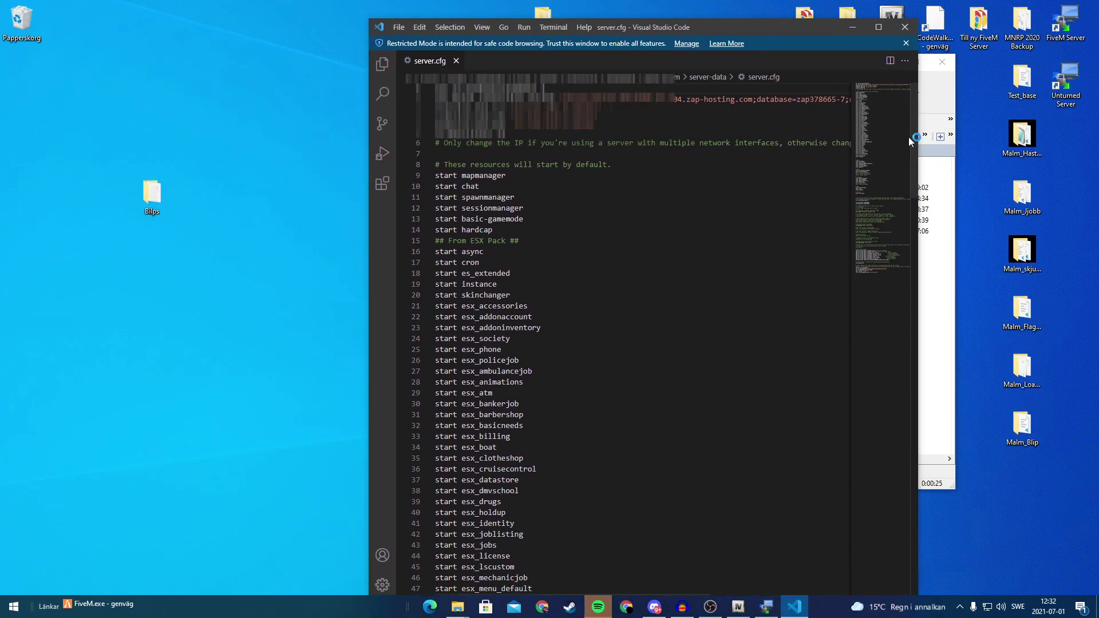
left_click_drag(916, 145, 925, 280)
Add 'start Blips' below 'start Test_base', save server.cfg and close the editor.
left_click(510, 522)
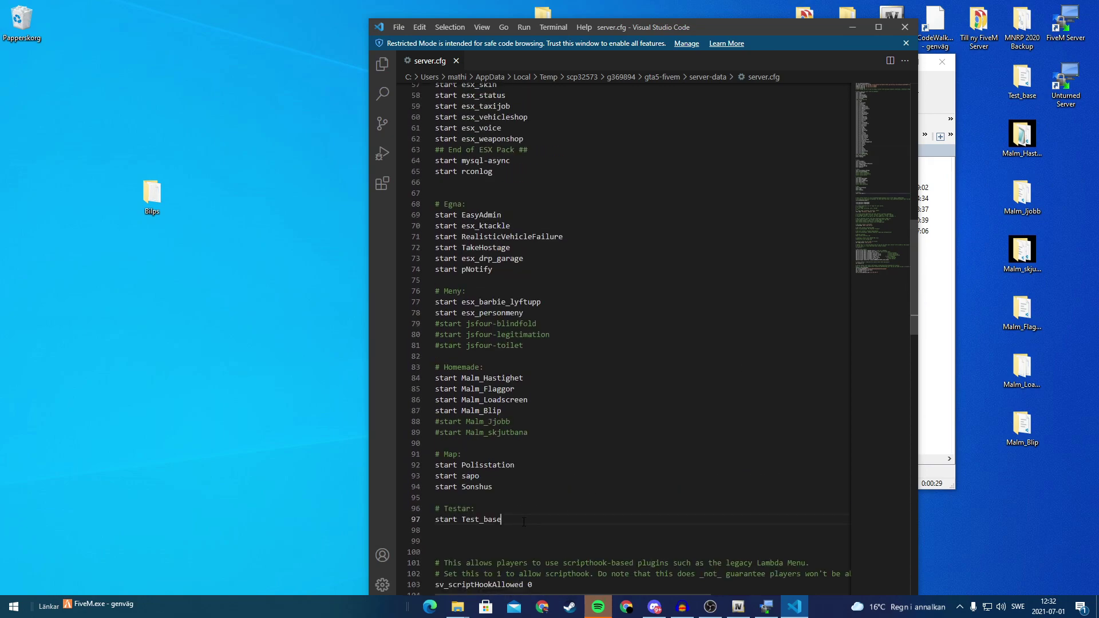
key("Return")
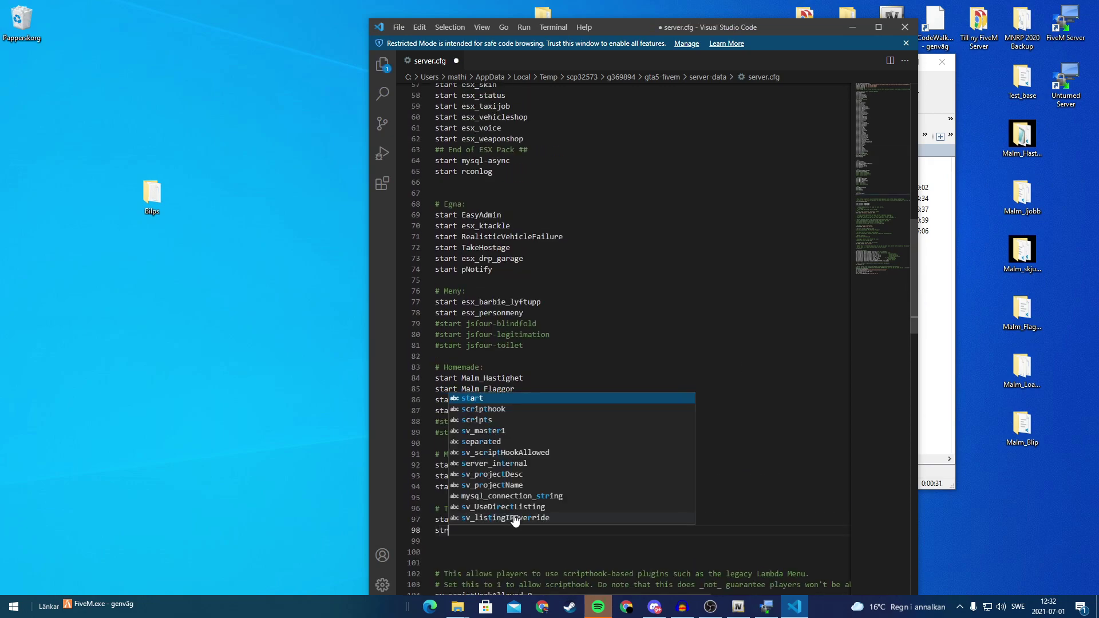
key("Escape")
type("start ")
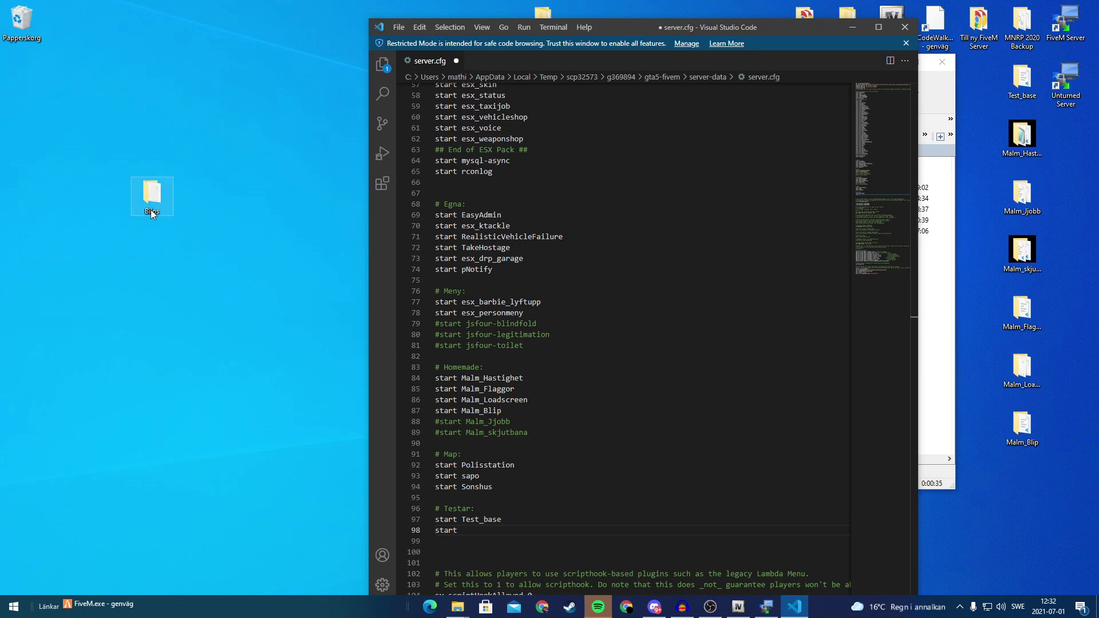
type("Blips")
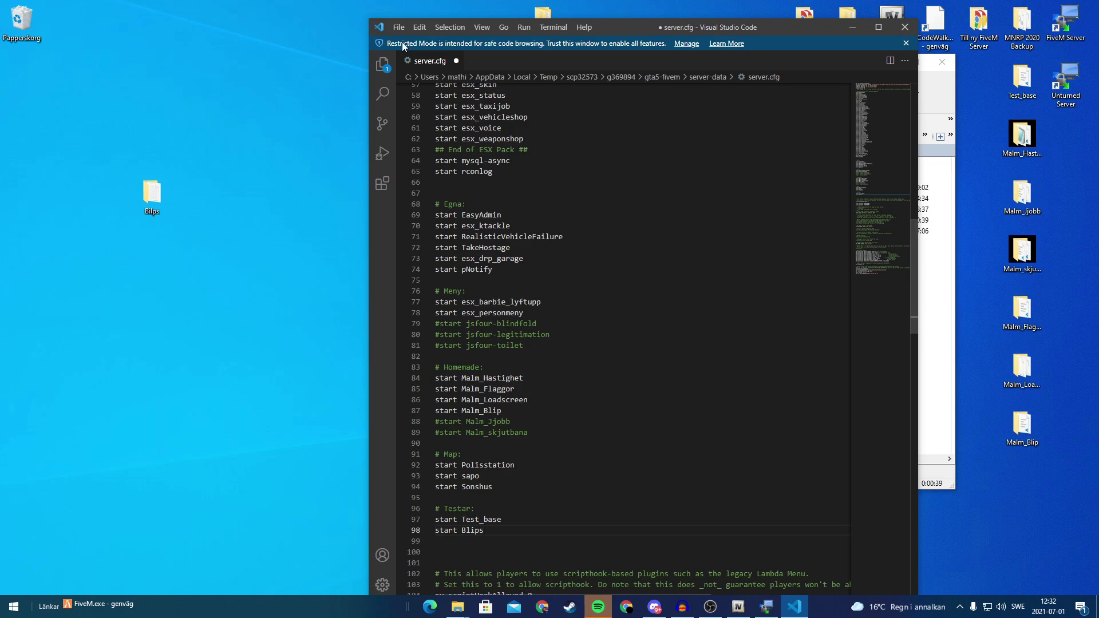
left_click(399, 27)
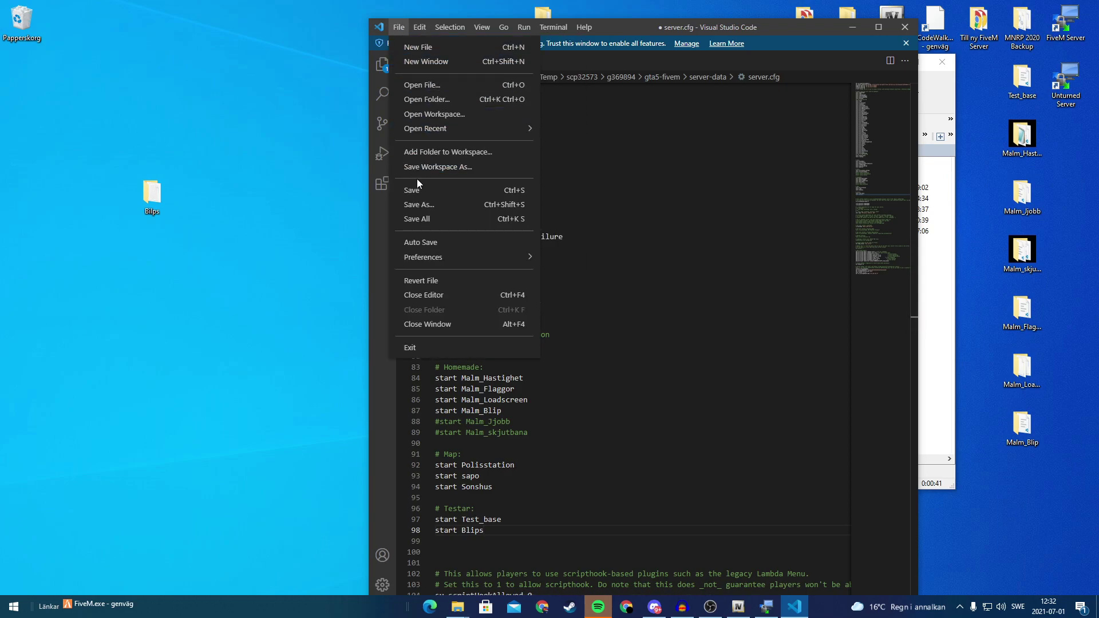
left_click(520, 192)
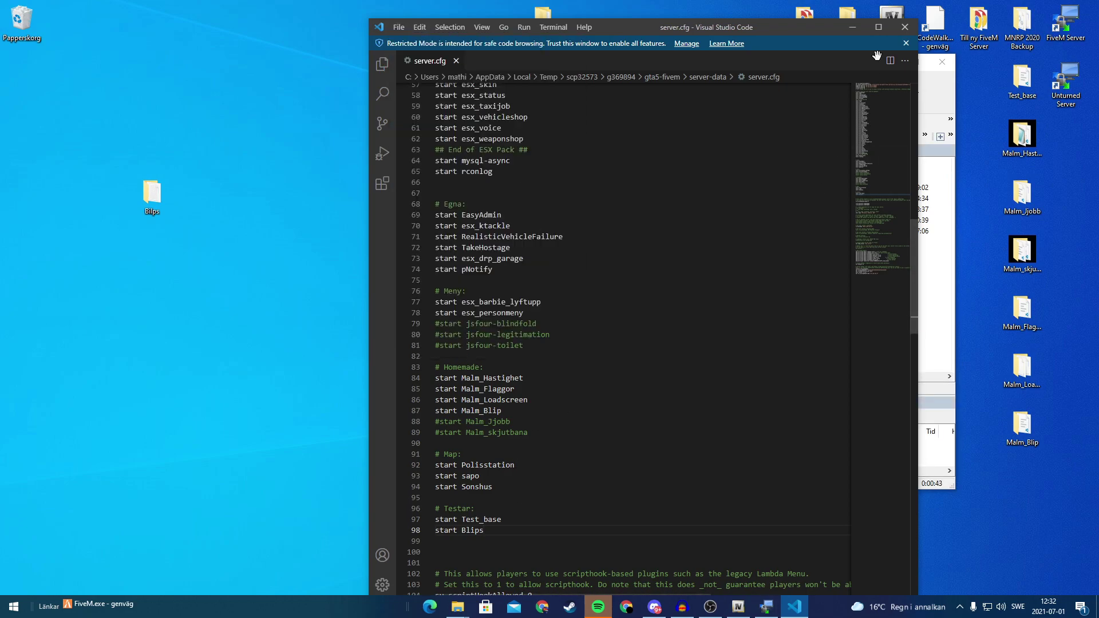
left_click(905, 27)
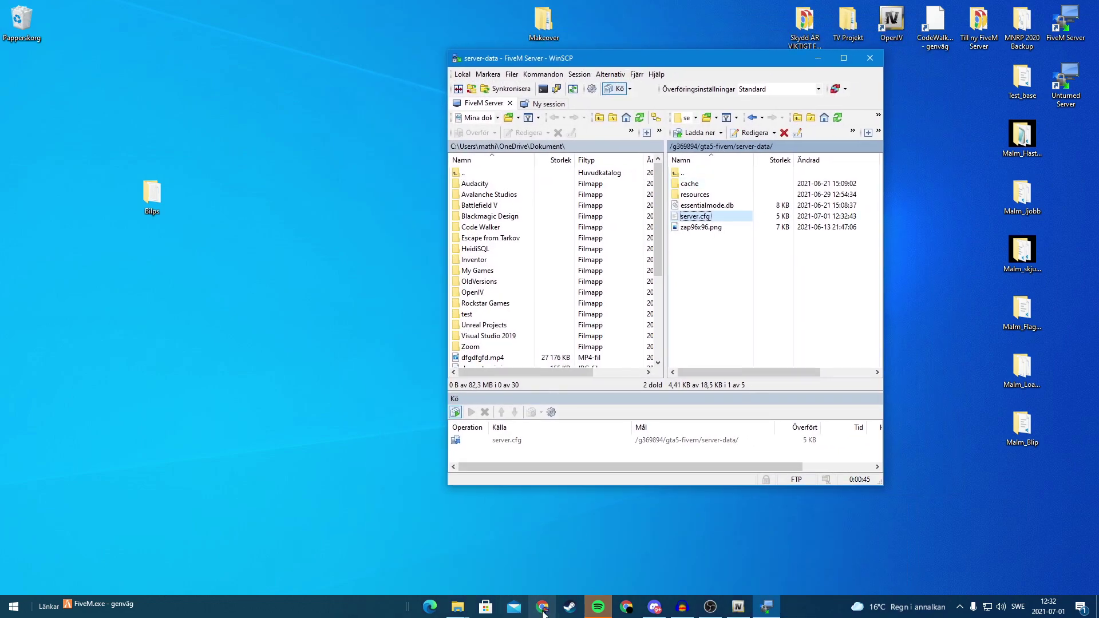
left_click(542, 608)
Load zap-hosting.com, open the FiveM server overview, and execute a Restart instead of Stop.
type("zap")
key("Return")
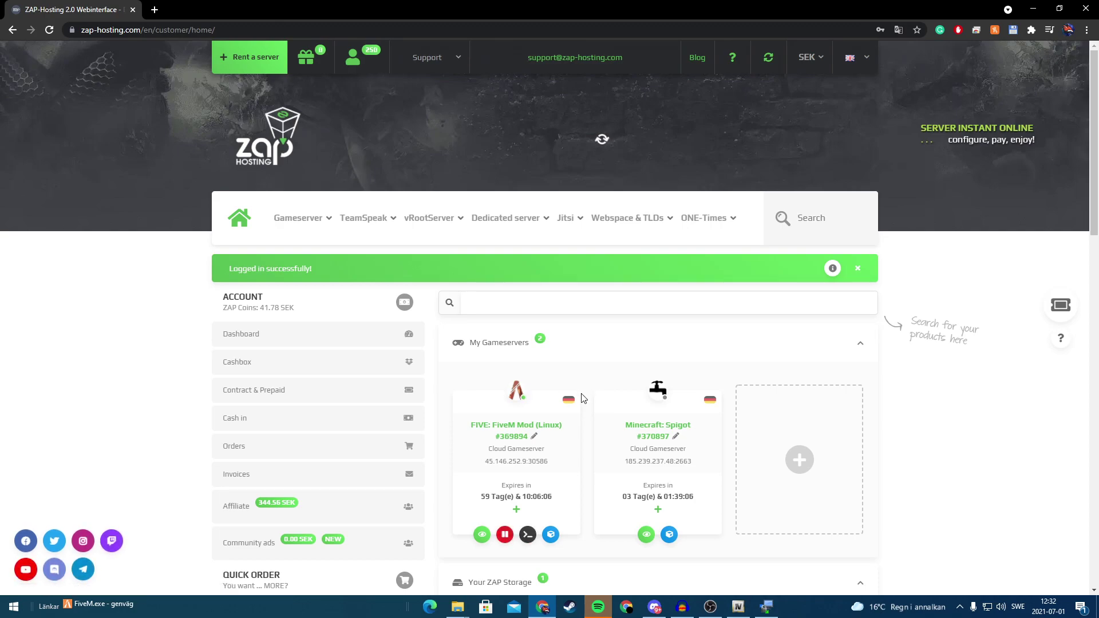
left_click(572, 402)
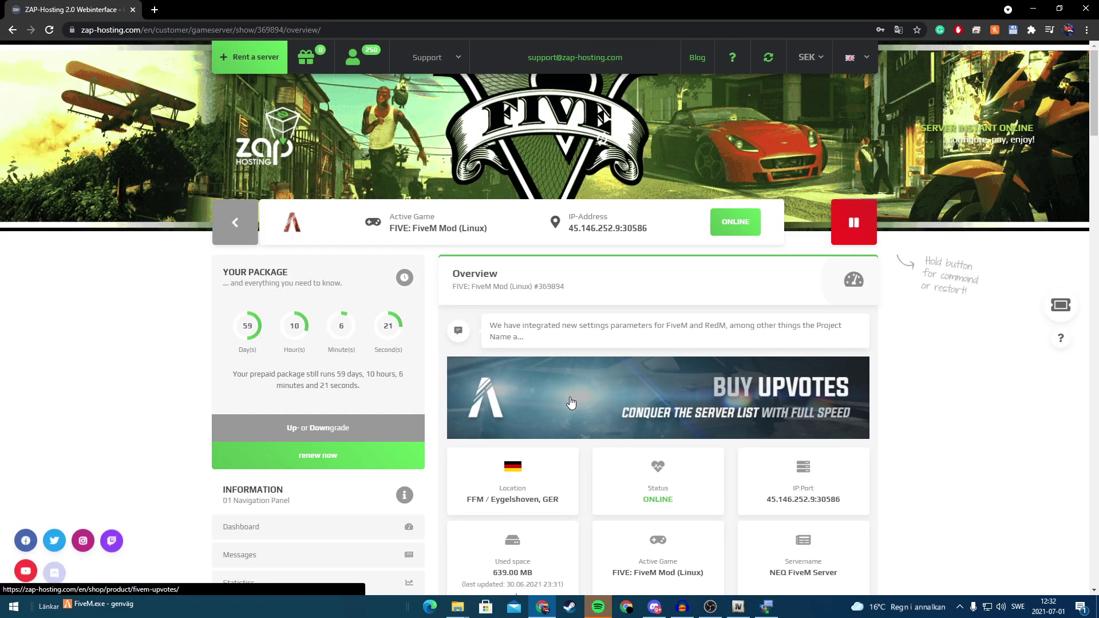
left_click(845, 229)
left_click(455, 257)
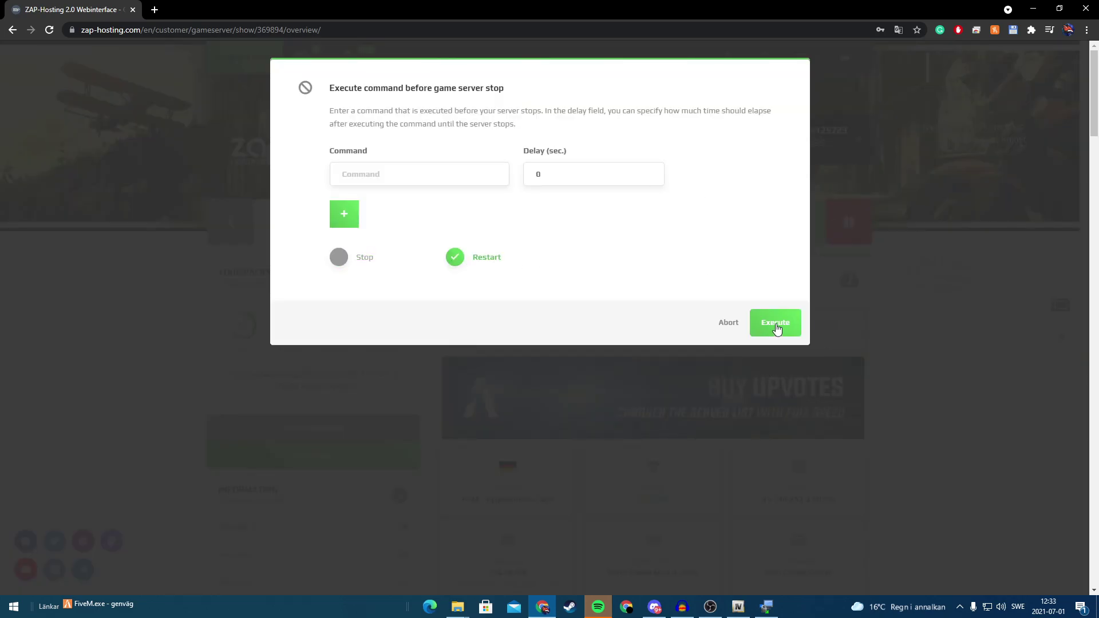
left_click(728, 324)
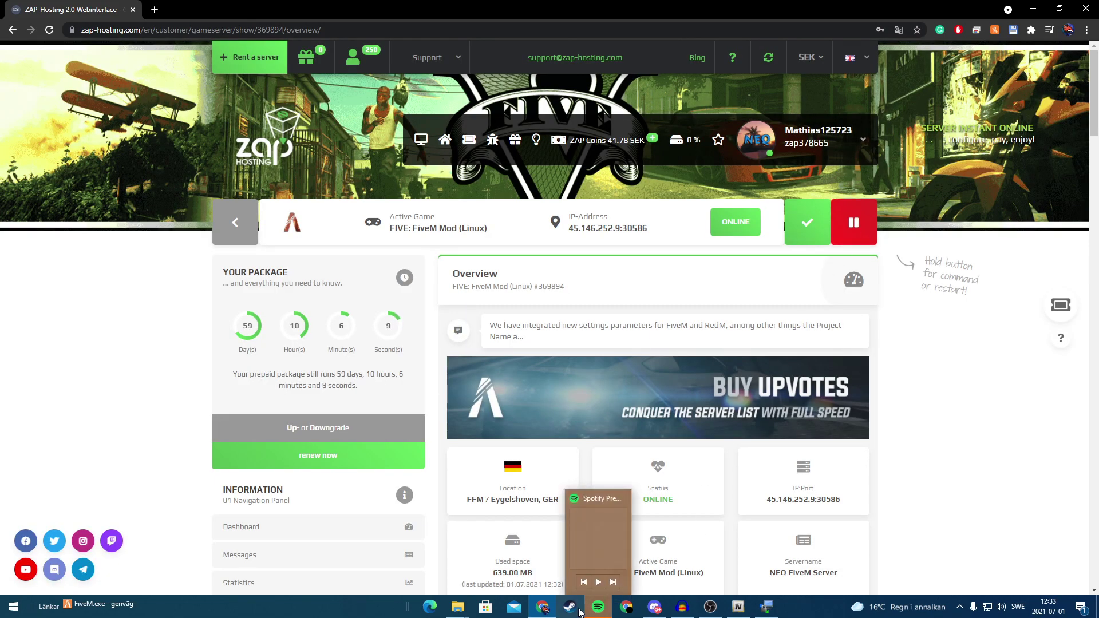
Maximize WinSCP and open resources/[esx]/esx_policejob/config.lua in Visual Studio Code.
mouse_move(766, 608)
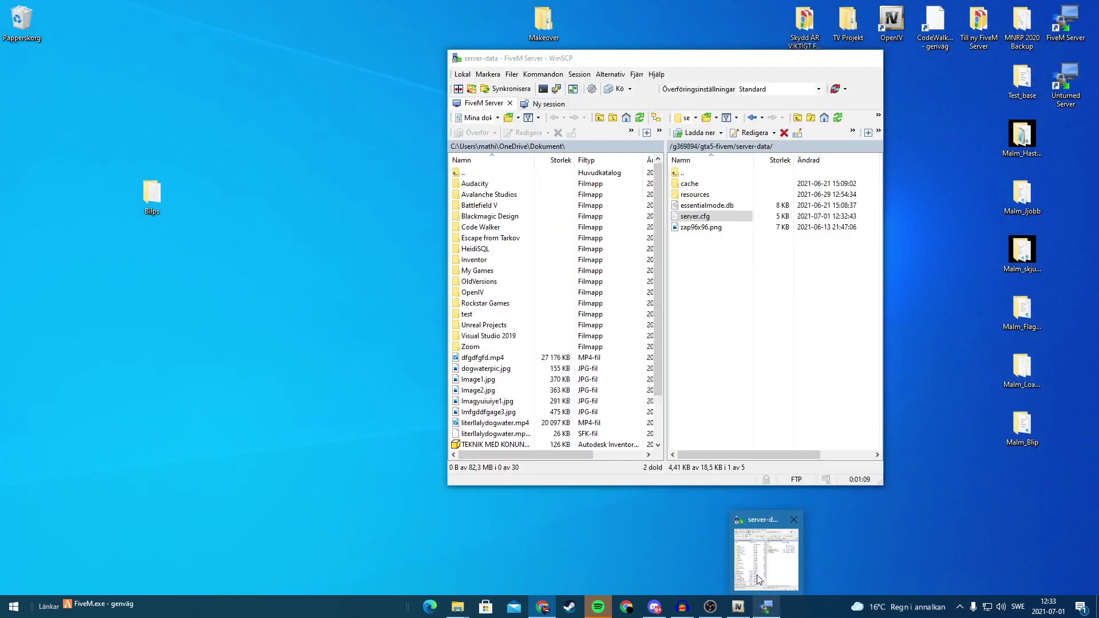
left_click(757, 582)
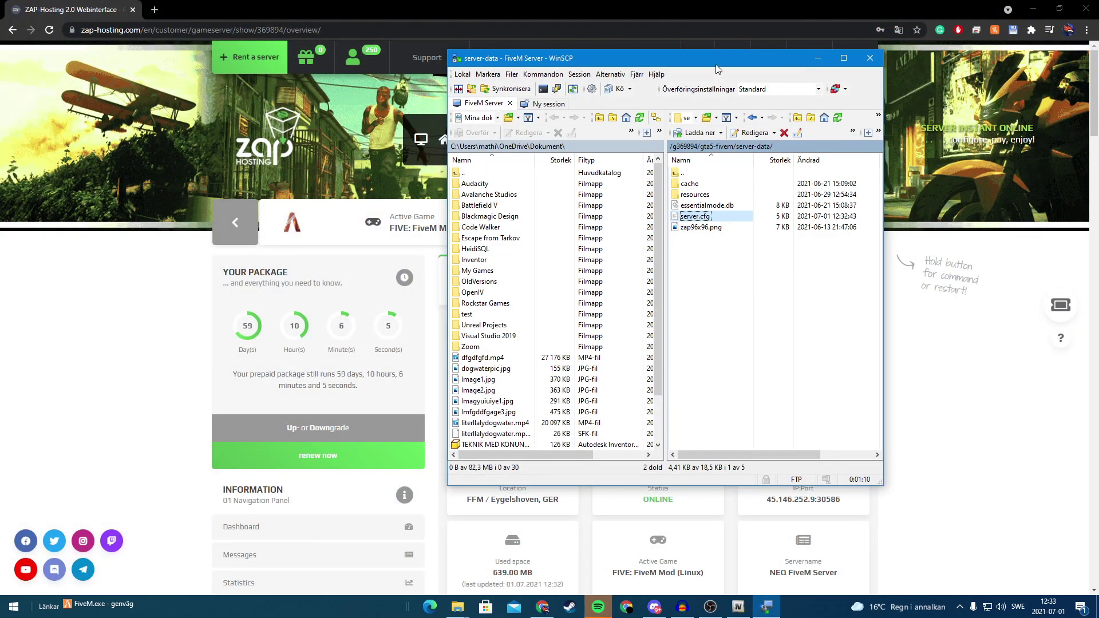
left_click_drag(649, 59, 668, 1)
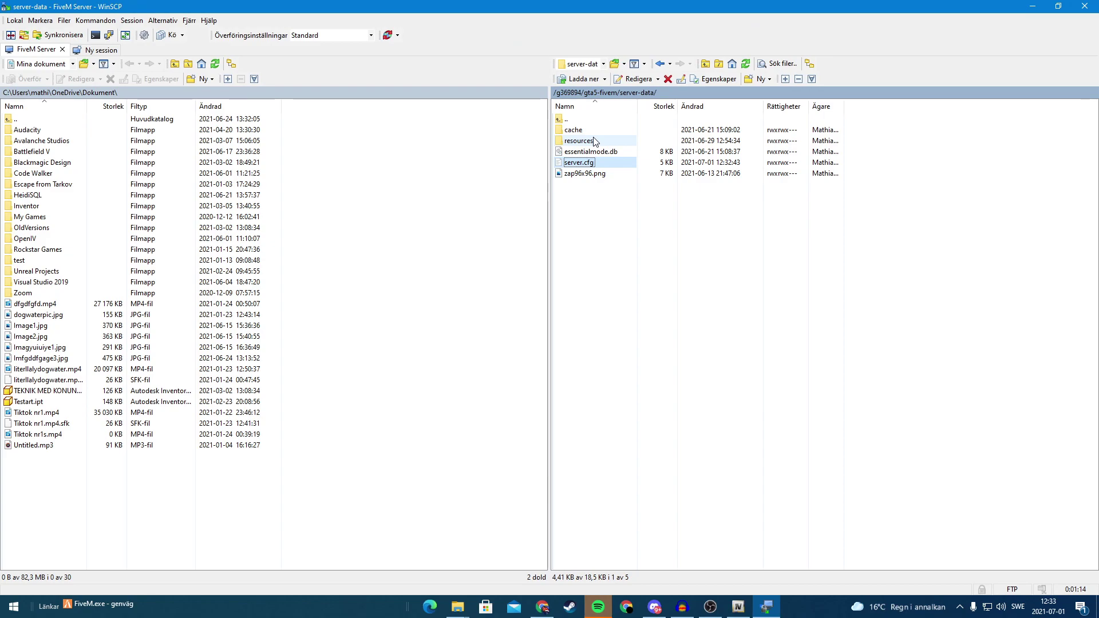
double_click(595, 141)
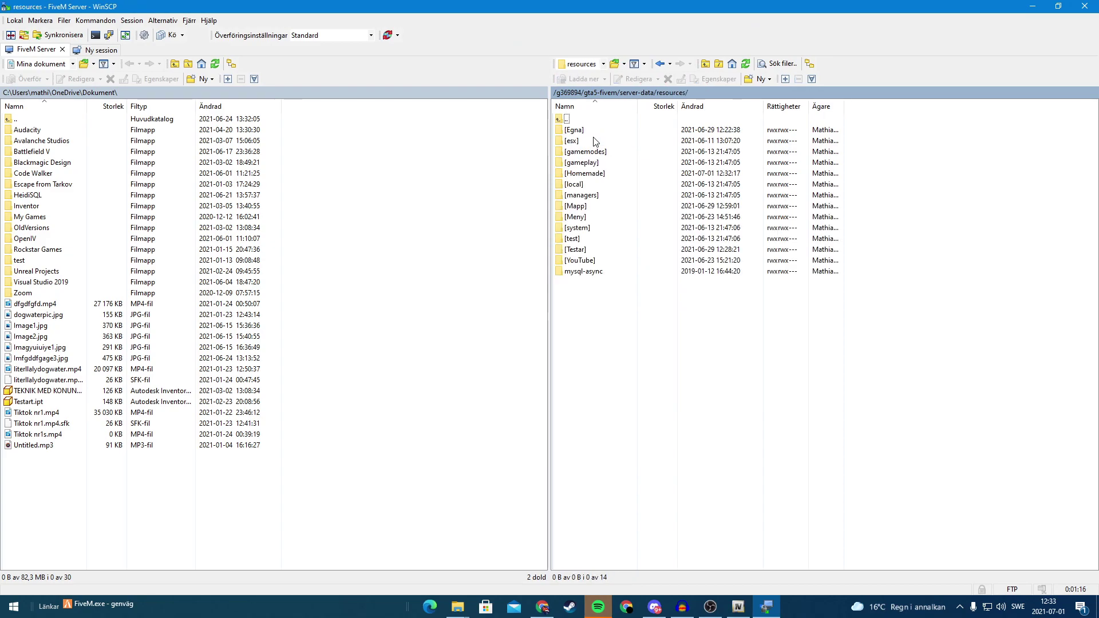
double_click(596, 142)
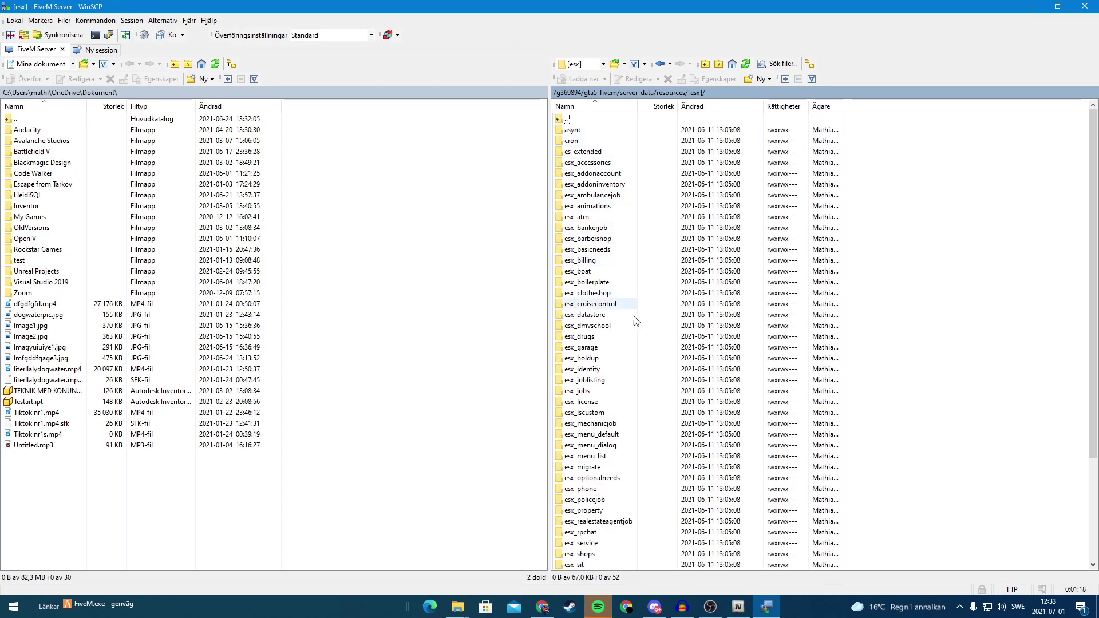
left_click(609, 503)
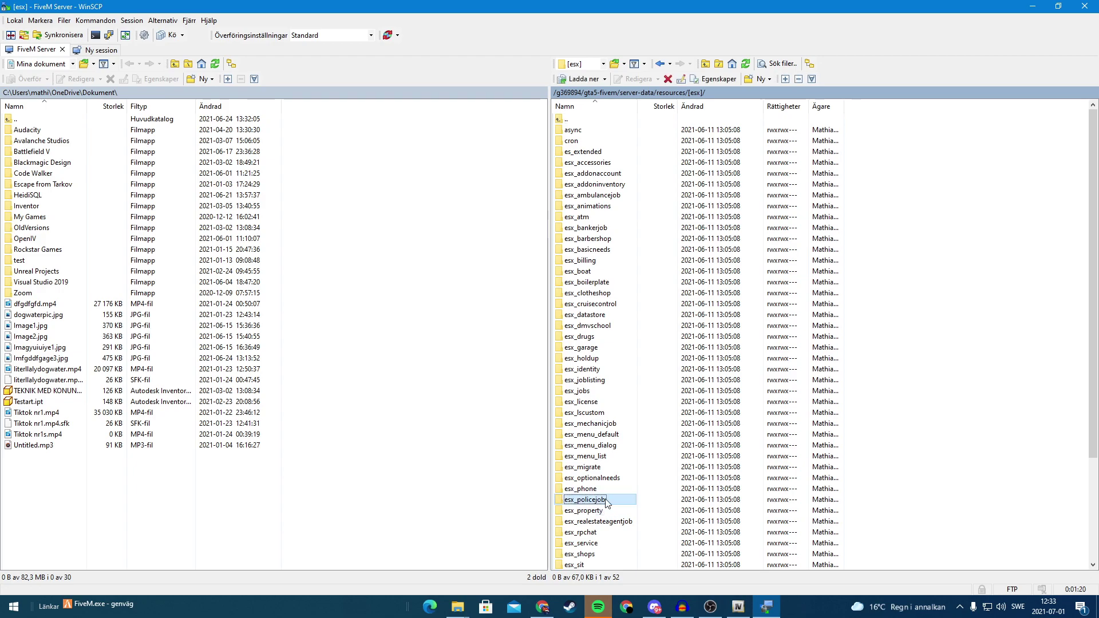
double_click(608, 499)
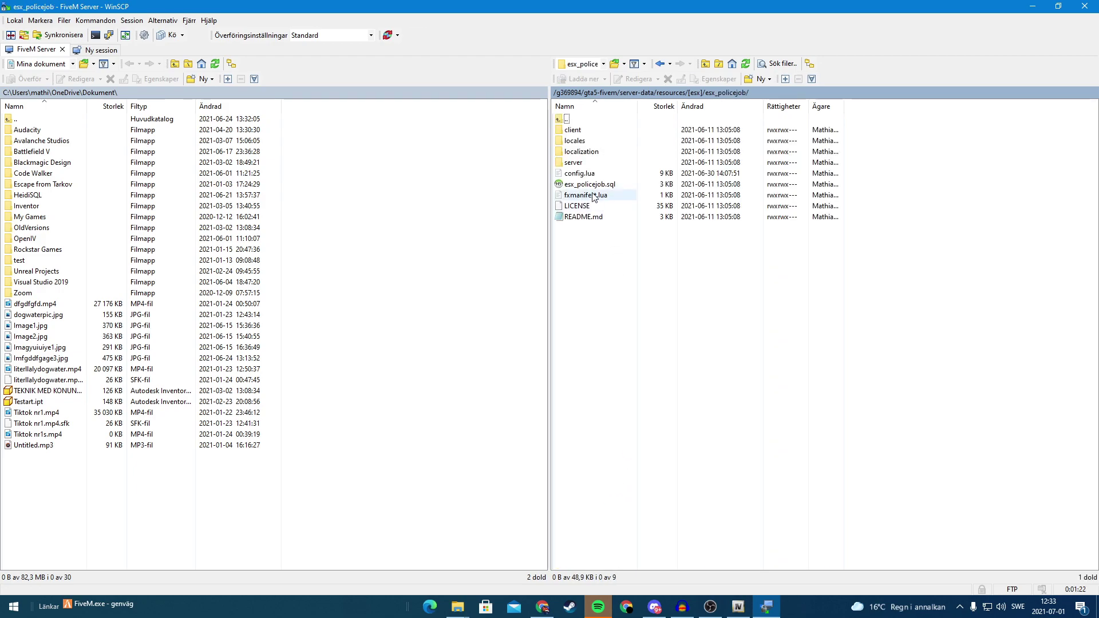
left_click(587, 174)
double_click(588, 174)
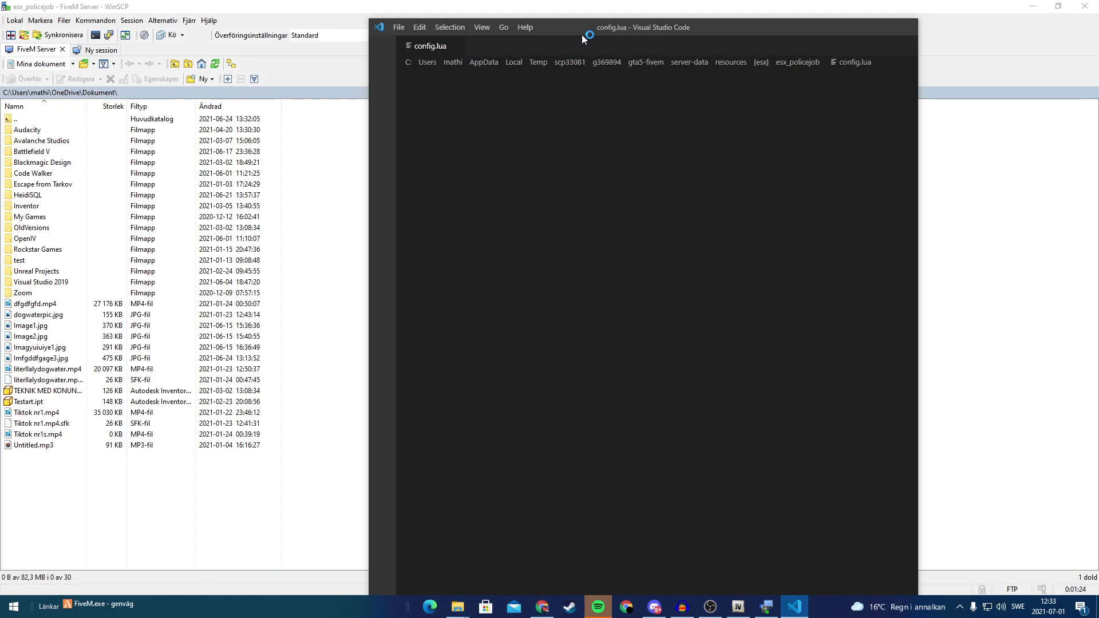
left_click(551, 27)
left_click_drag(776, 28, 675, 18)
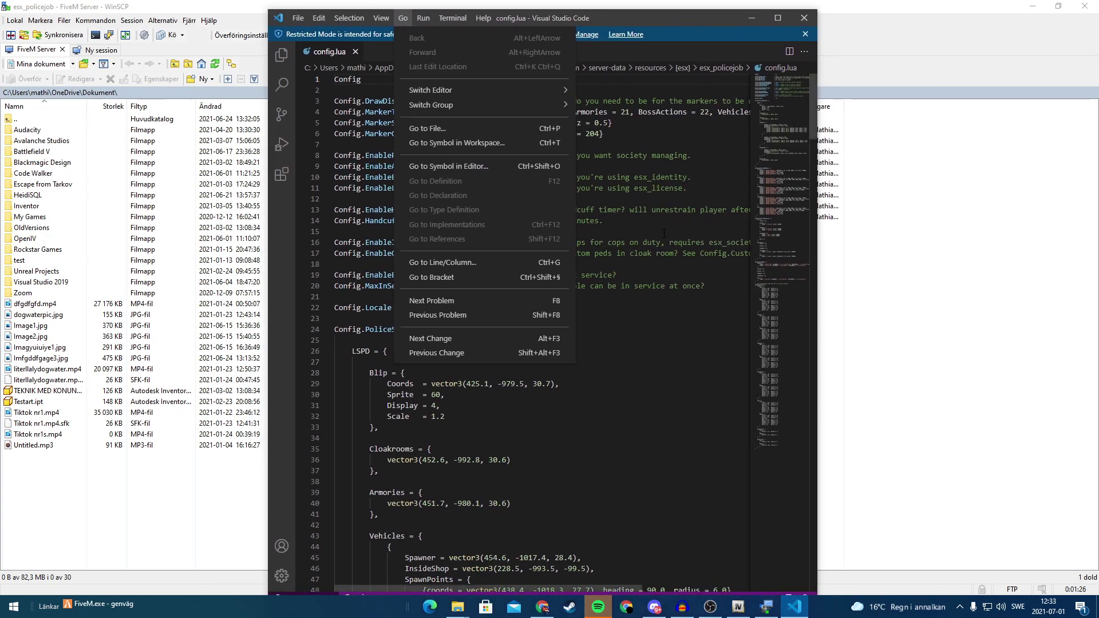
left_click(644, 329)
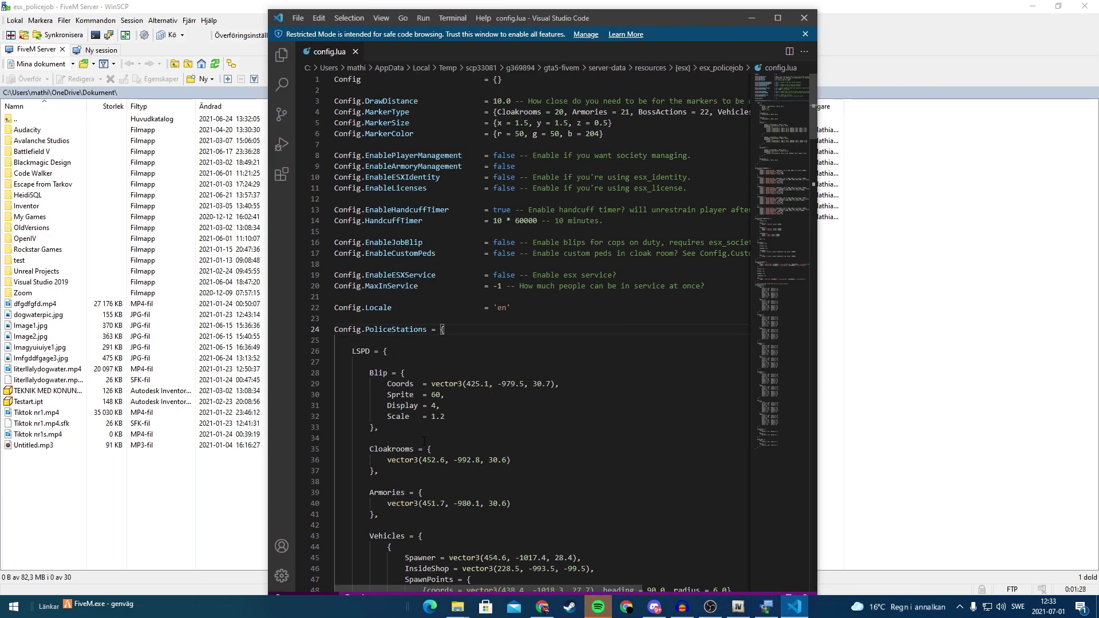
Add a new line after Scale in the LSPD Blip block and type 'Color'.
scroll(421, 439, "down", 1)
left_click(466, 388)
key("Return")
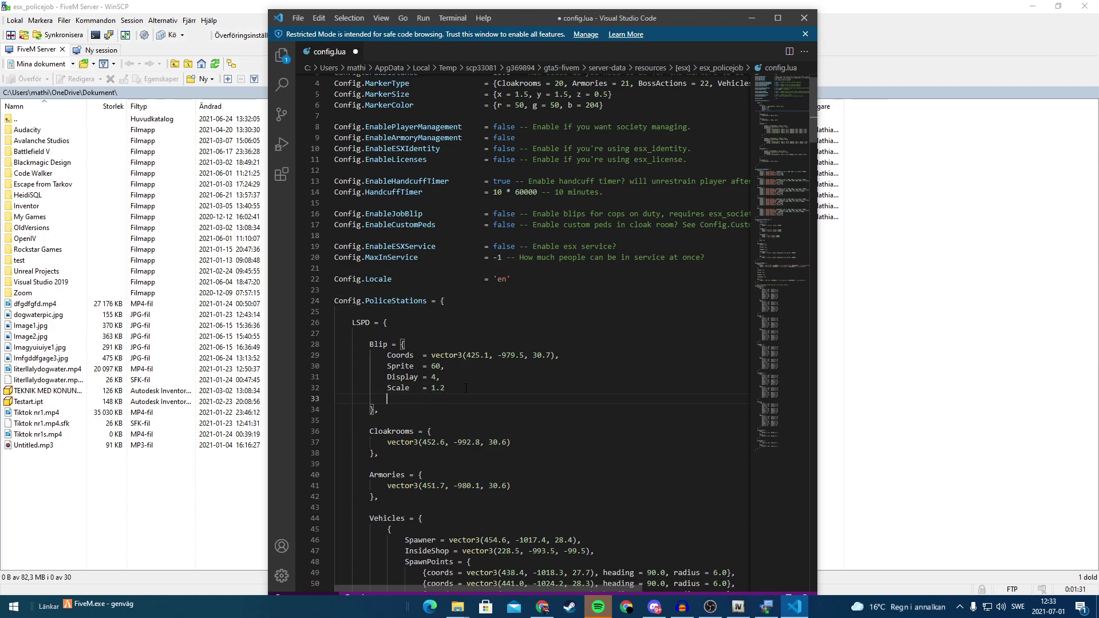
type("colo")
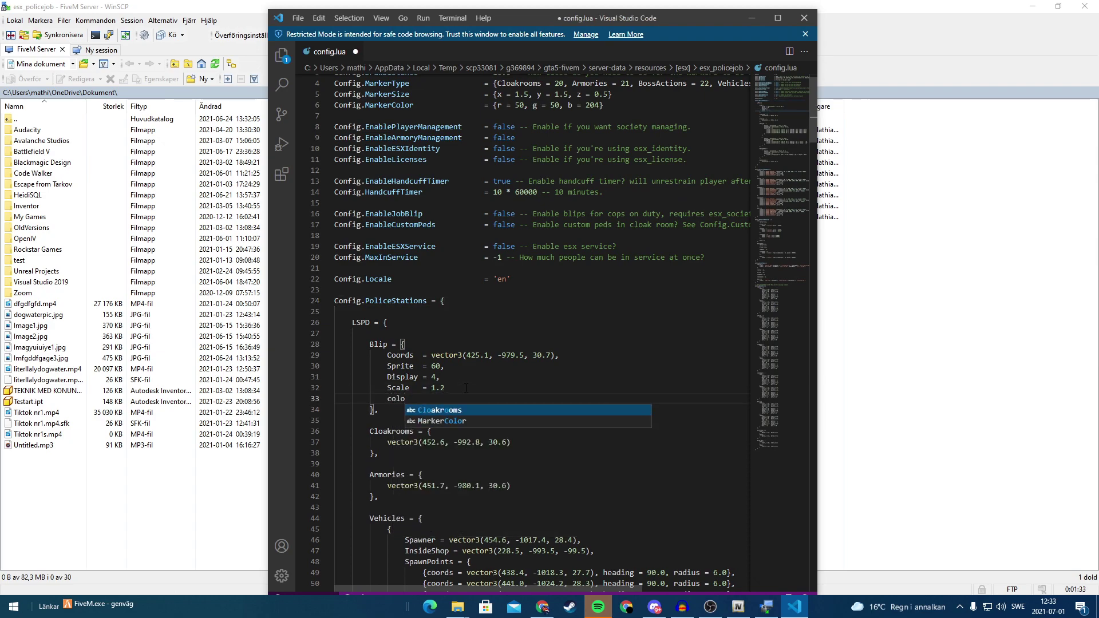
type("r")
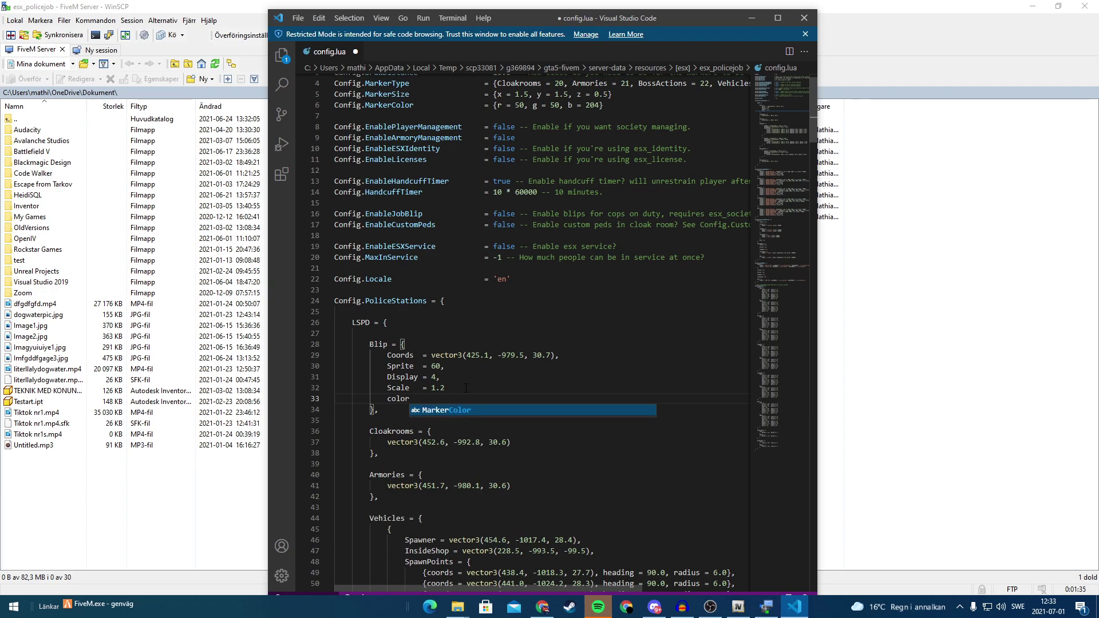
key("Return")
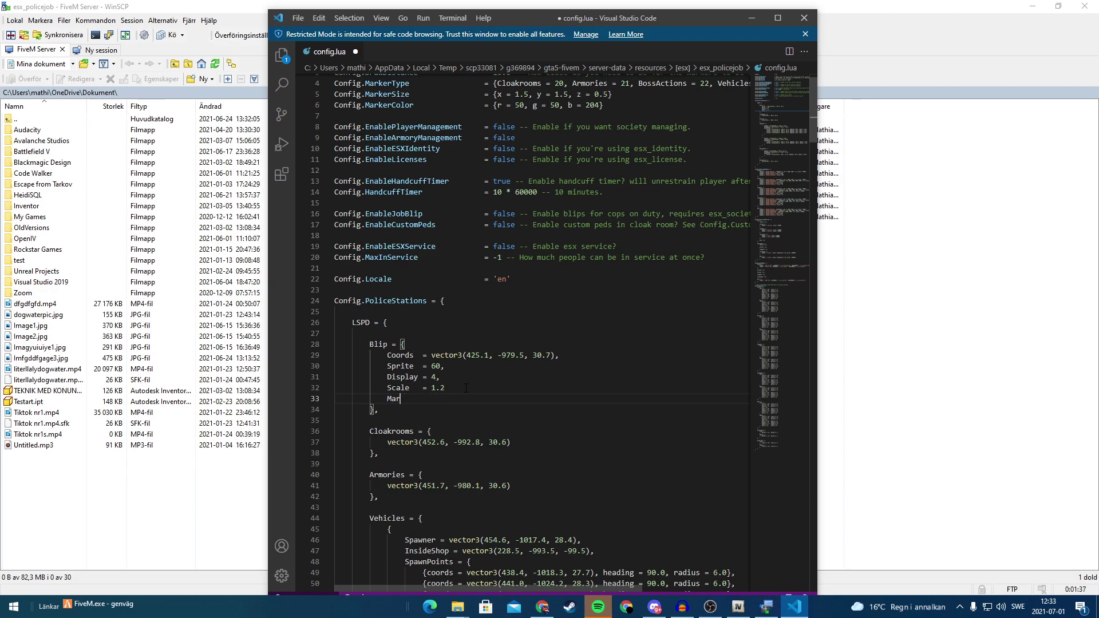
type("Col")
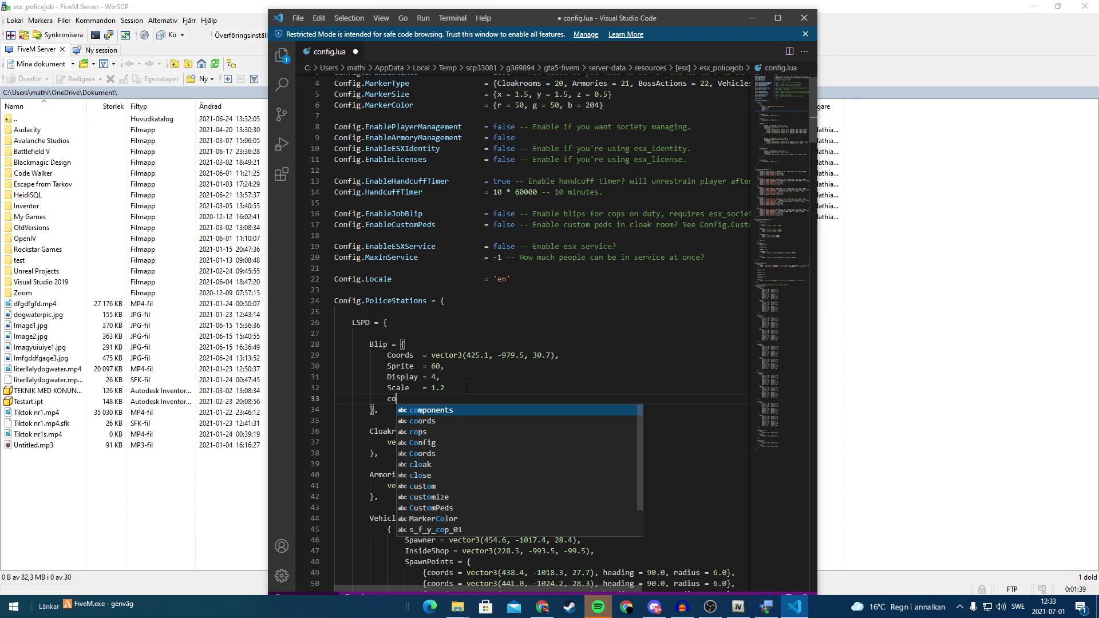
type("or   =")
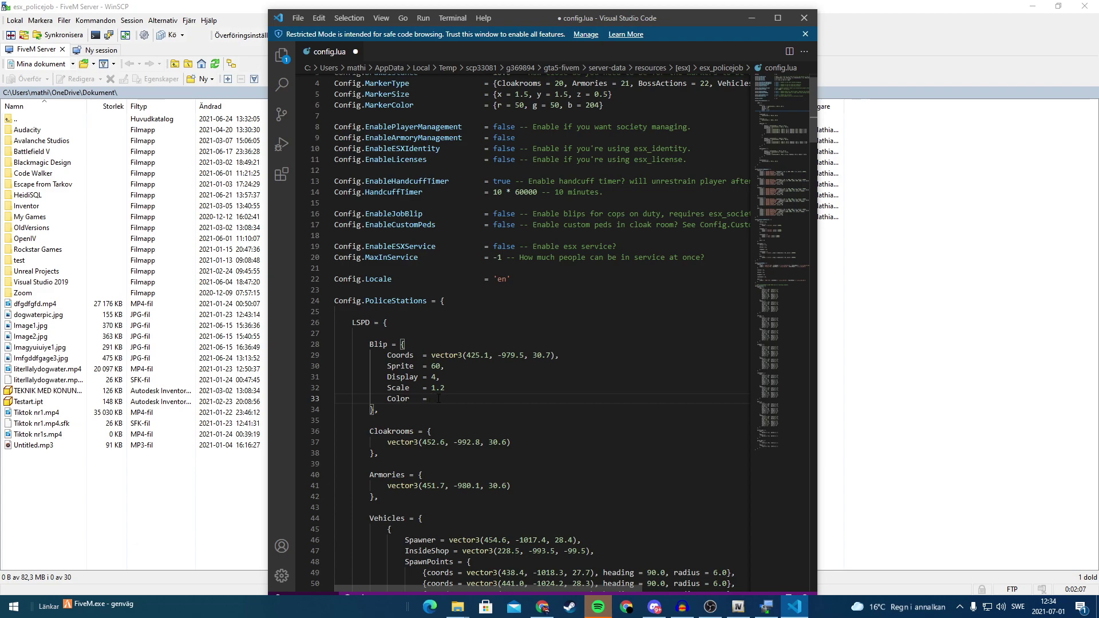
key("shift+Home")
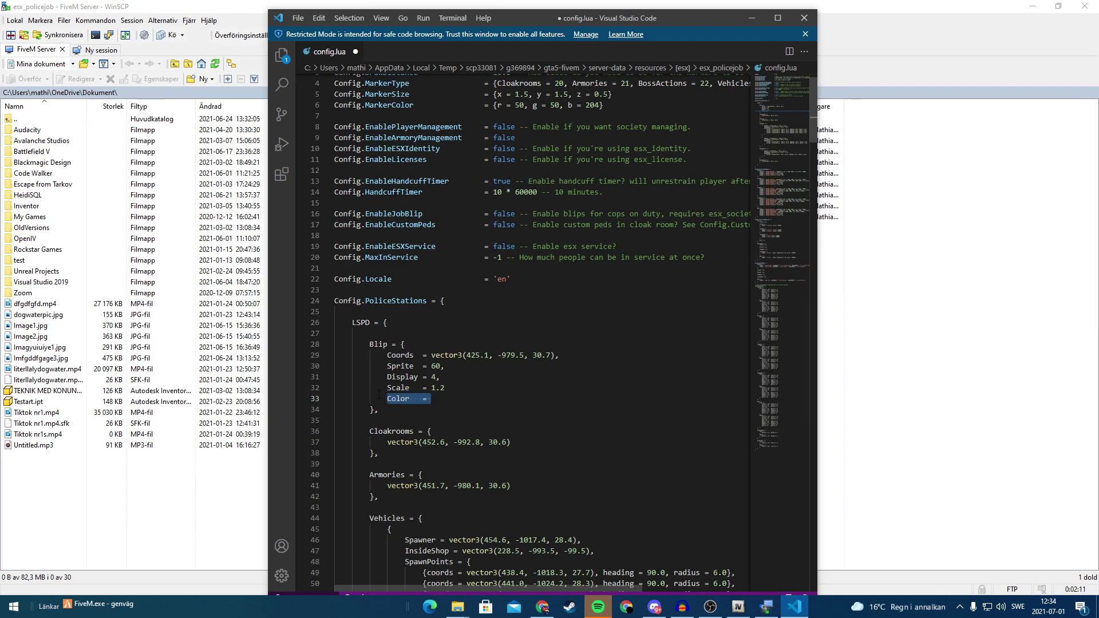
Inspect the LSPD blip's Sprite value 60 and its Scale value.
key("Up")
key("Up")
key("Up")
key("Up")
key("Up")
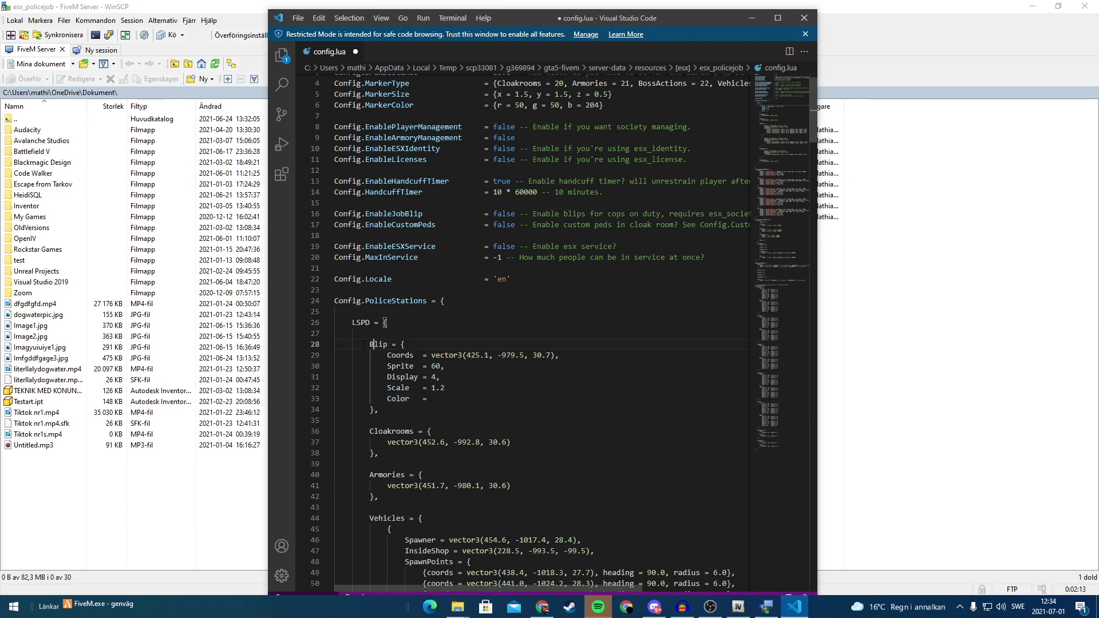
key("Down")
key("Down")
key("End")
left_click(436, 366)
double_click(435, 366)
key("Down")
key("Down")
key("End")
key("Left")
Delete the Color line from the LSPD blip, save config.lua, and close the editor.
left_click(449, 396)
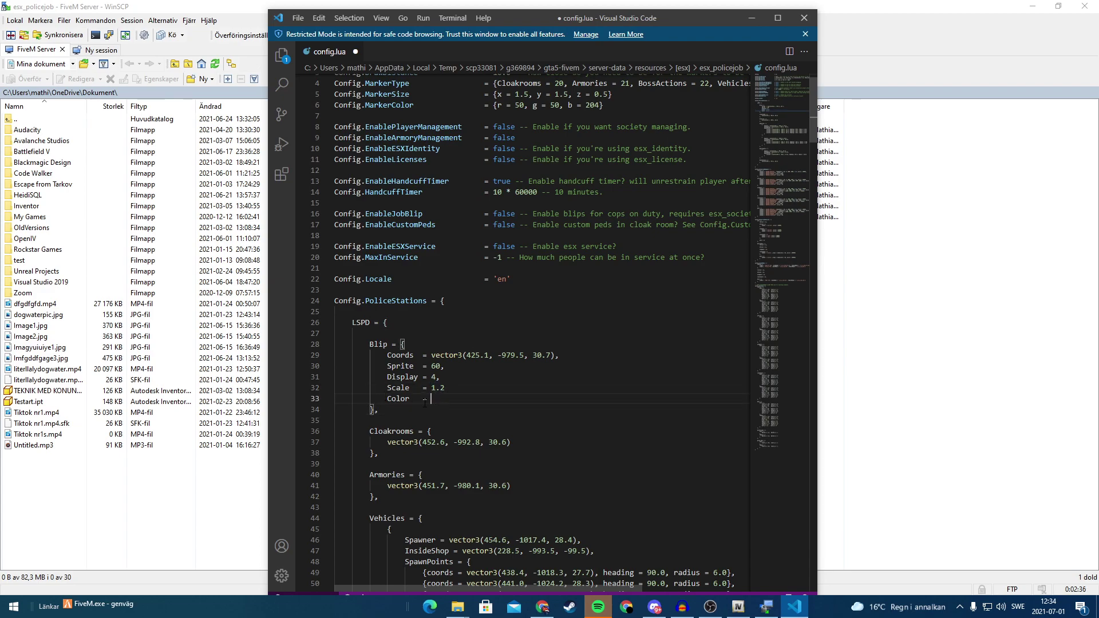
left_click_drag(431, 402, 381, 399)
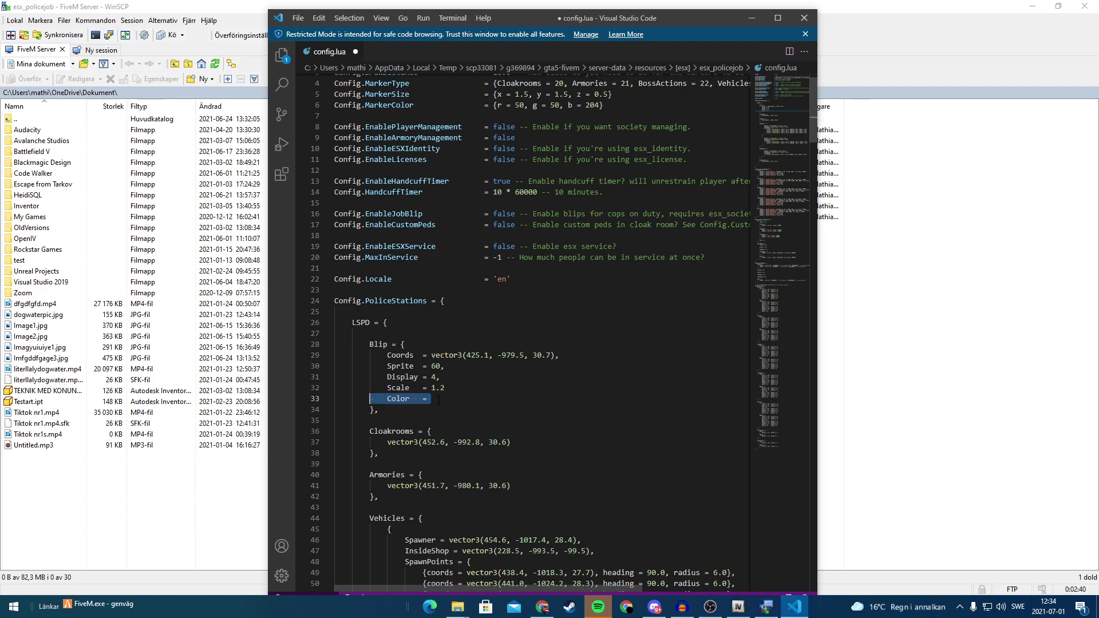
key("BackSpace")
key("BackSpace")
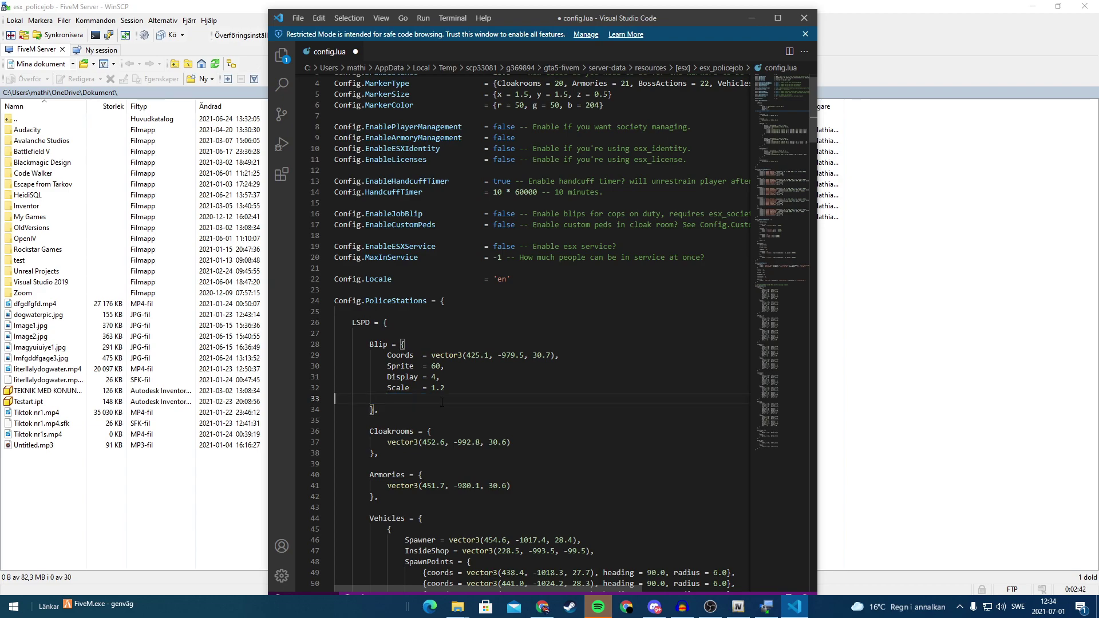
key("ctrl+s")
key("alt+F4")
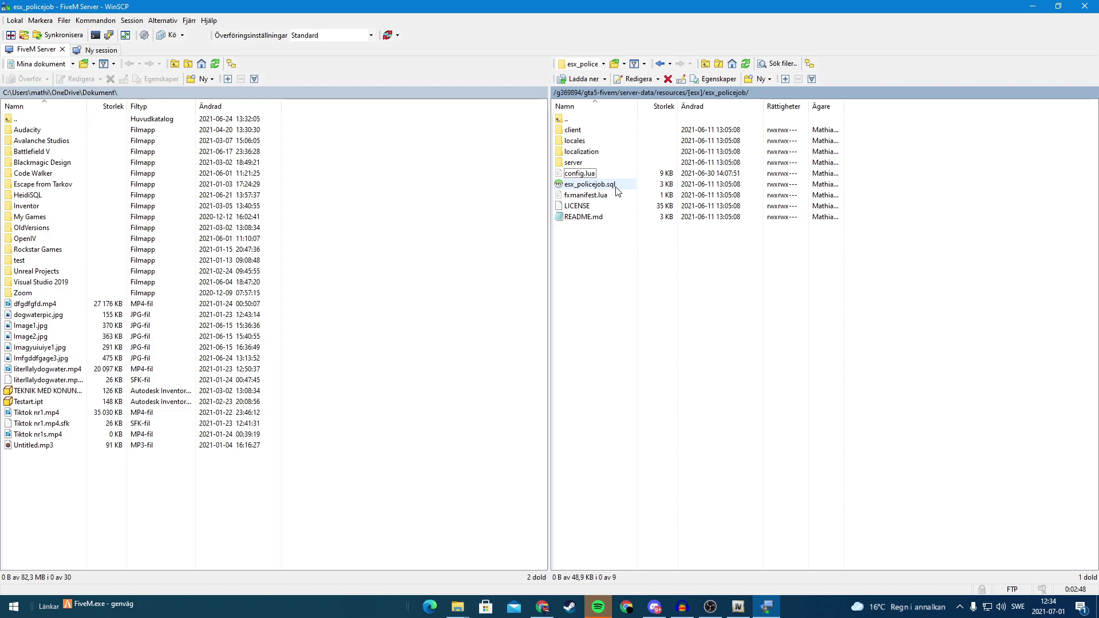
Restart the FiveM game server from the ZAP-Hosting control panel and confirm it.
left_click(542, 606)
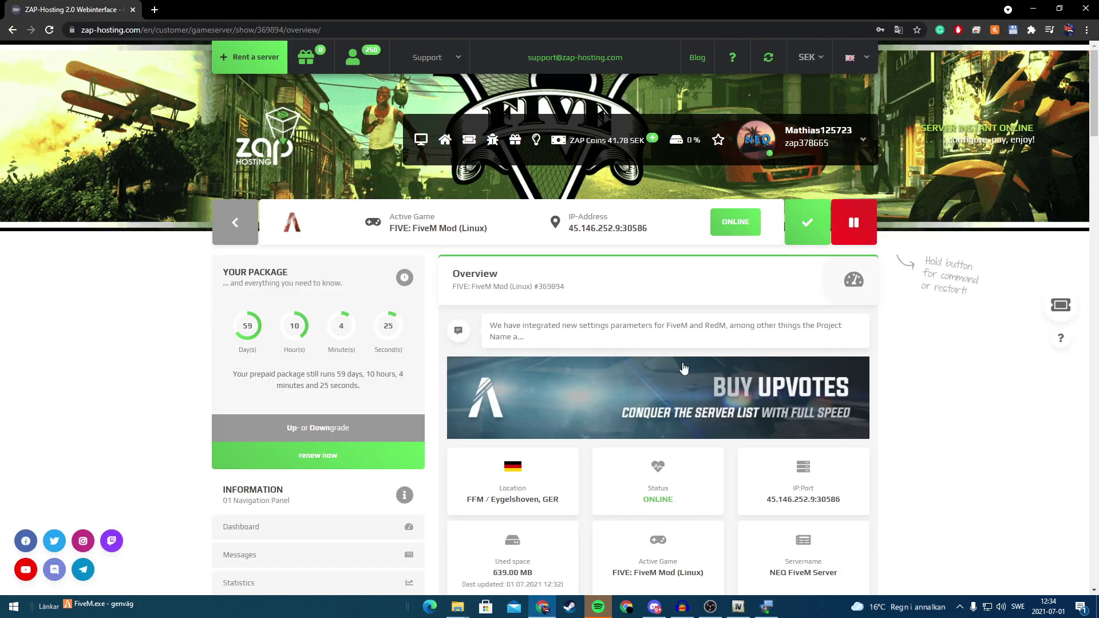
left_click(853, 221)
left_click(793, 334)
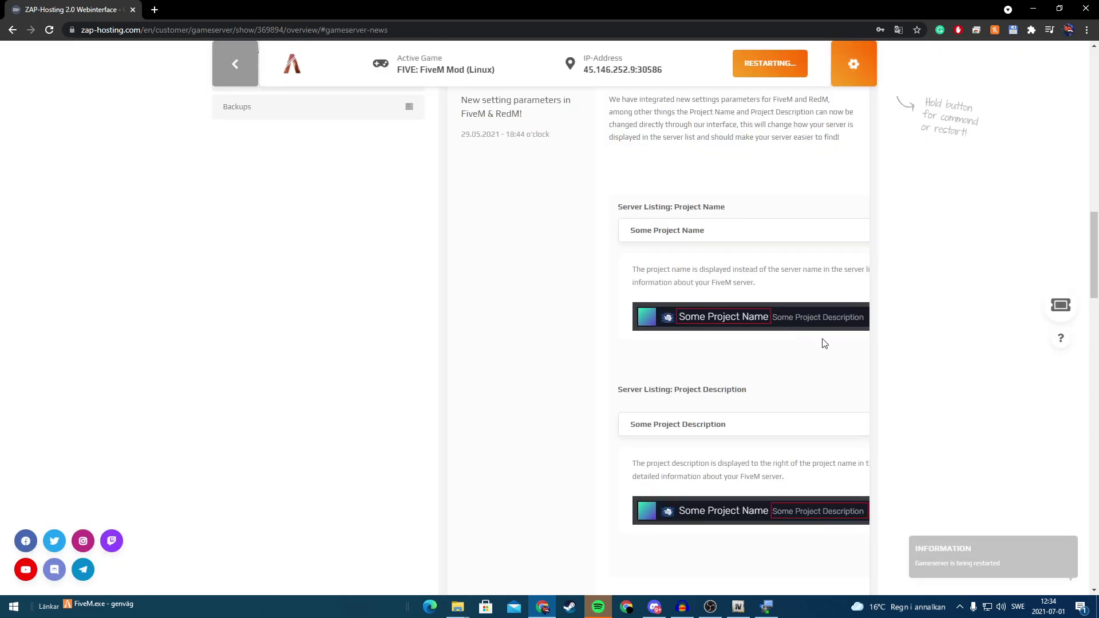
scroll(905, 395, "up", 10)
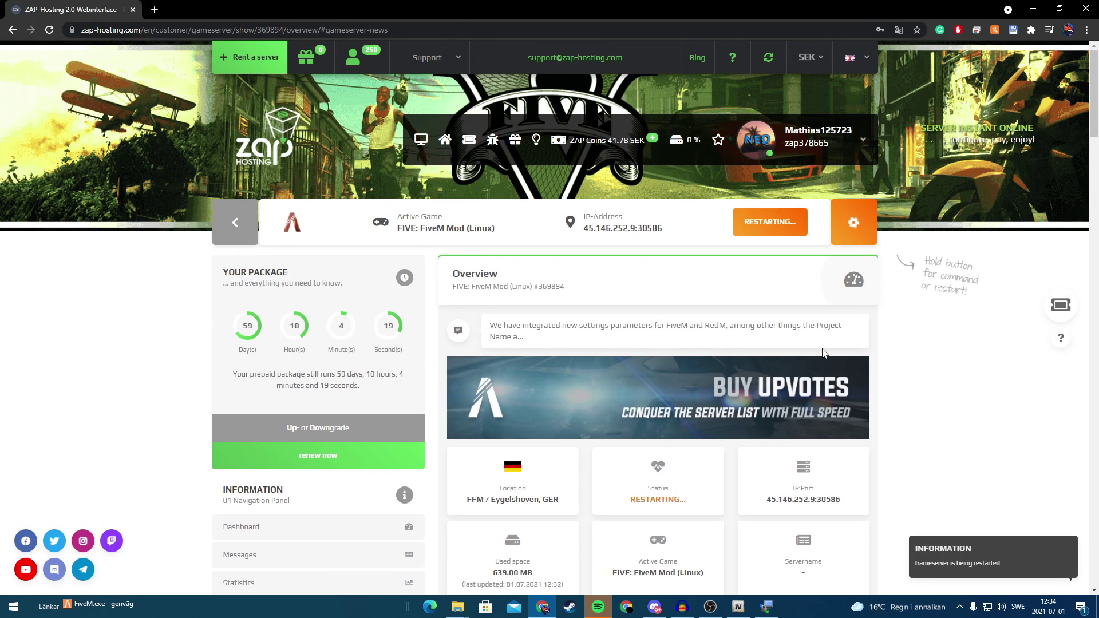
scroll(764, 356, "down", 16)
scroll(750, 365, "up", 8)
scroll(742, 368, "up", 5)
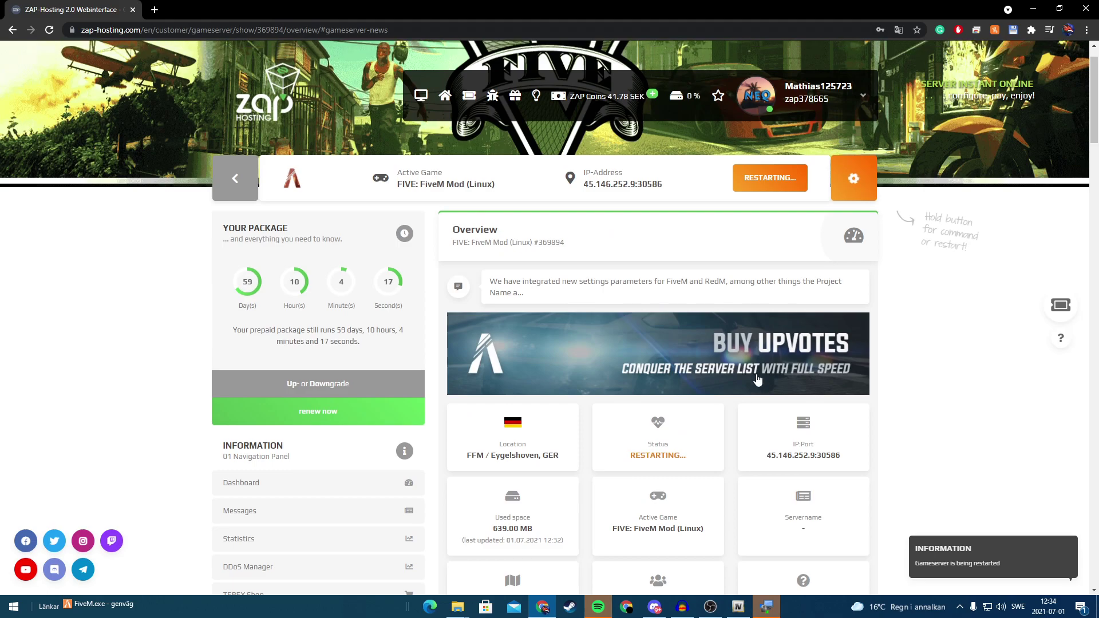
key("alt+Tab")
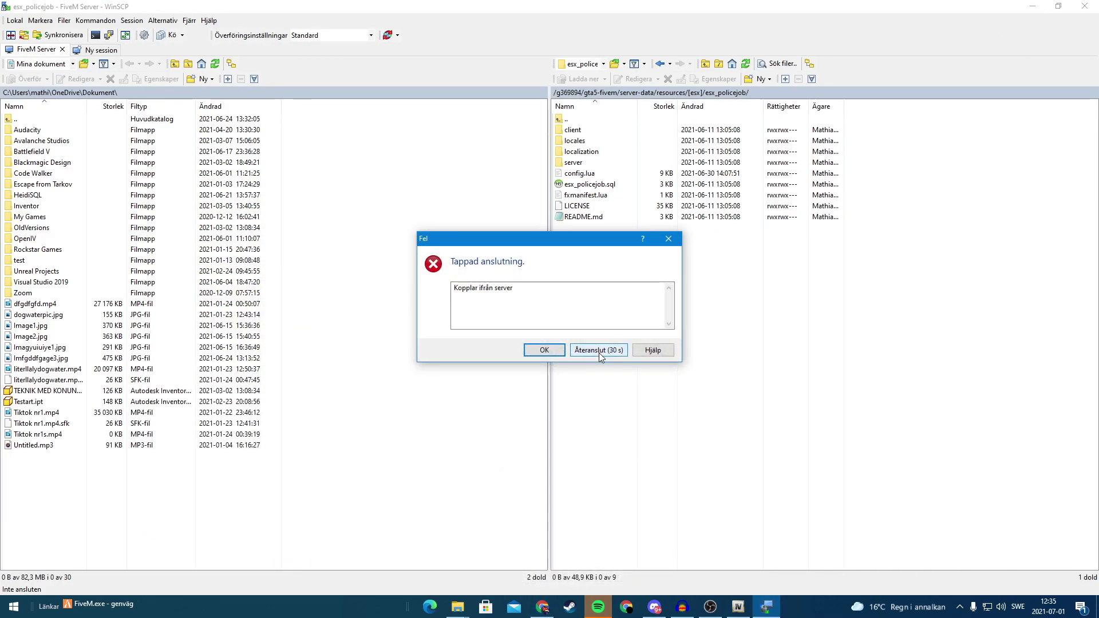
left_click(97, 604)
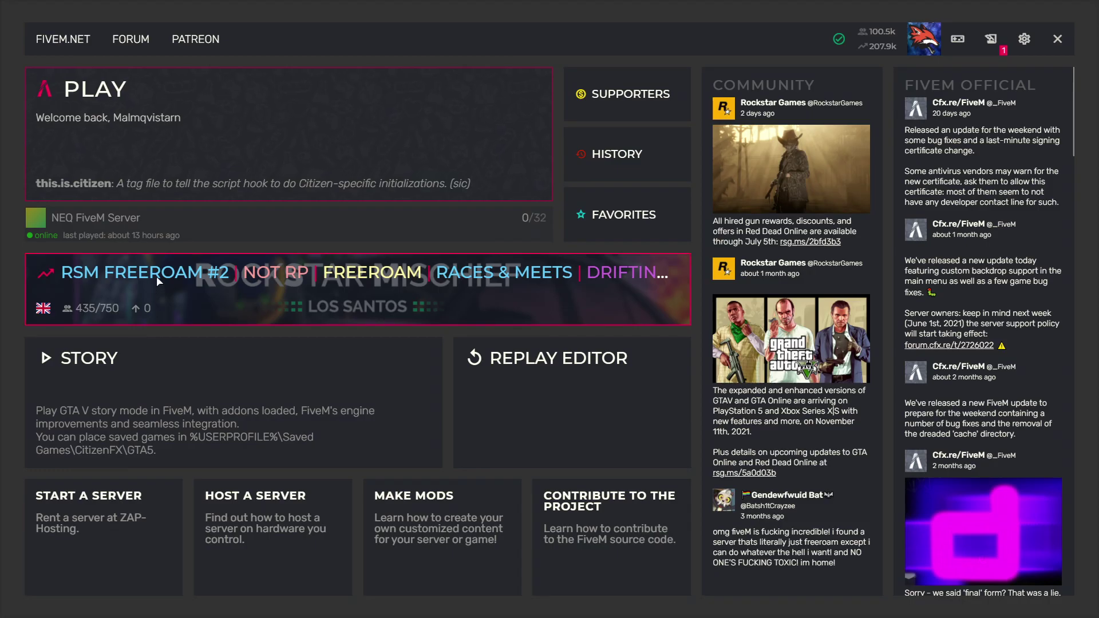
Connect to the NEQ FiveM Server from FiveM's Play list.
left_click(125, 227)
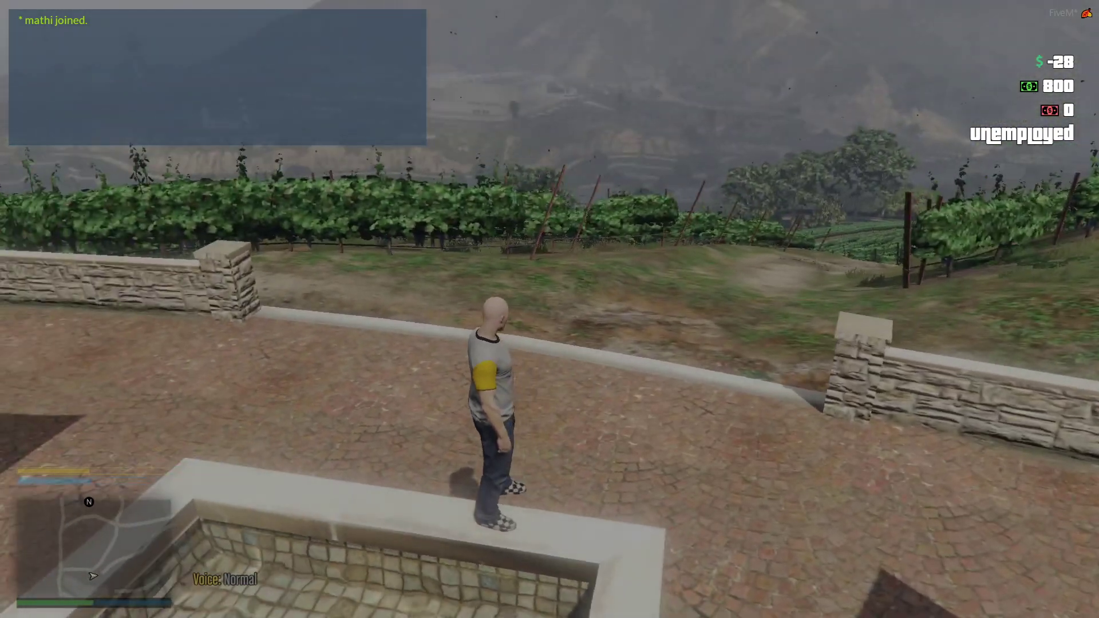
Walk along the terrace, open the full-screen map, and centre on the Police Station blip.
key("w")
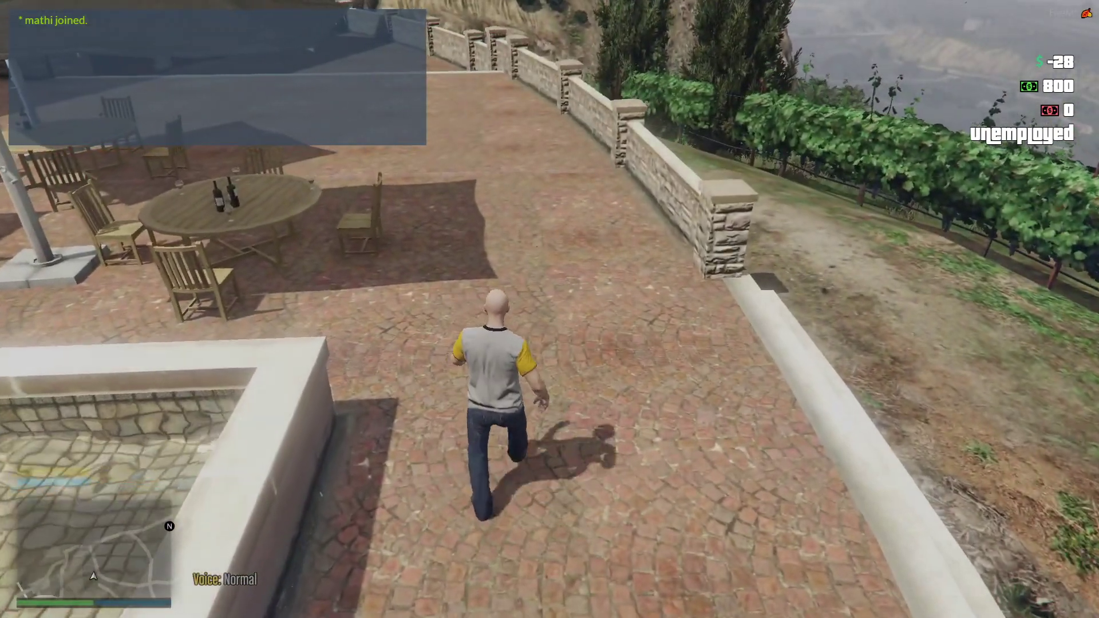
key("w")
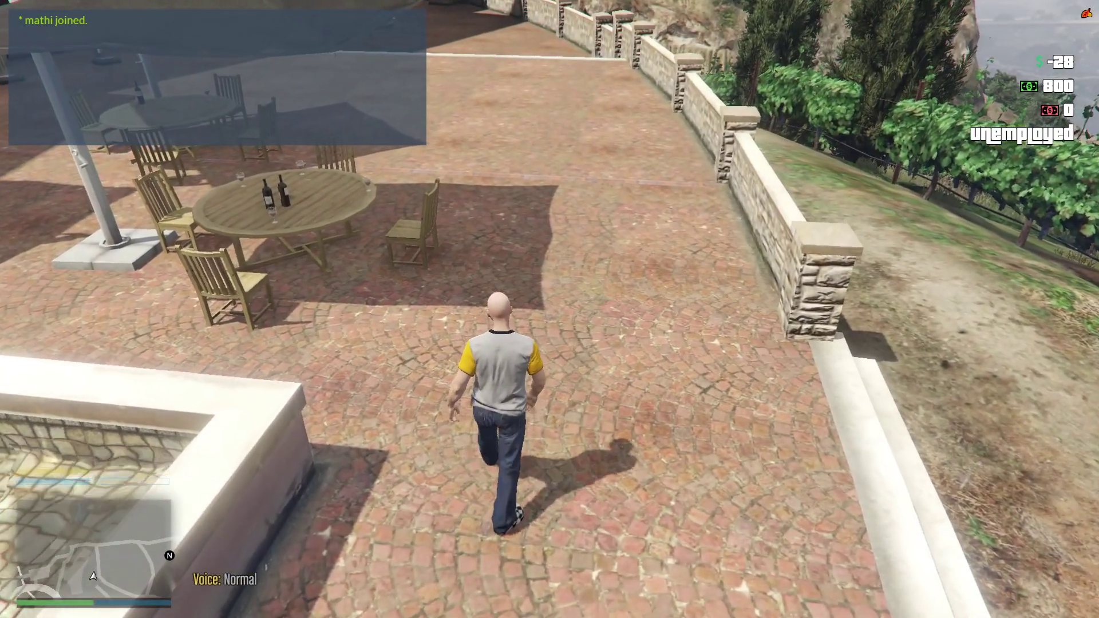
key("Escape")
left_click(368, 417)
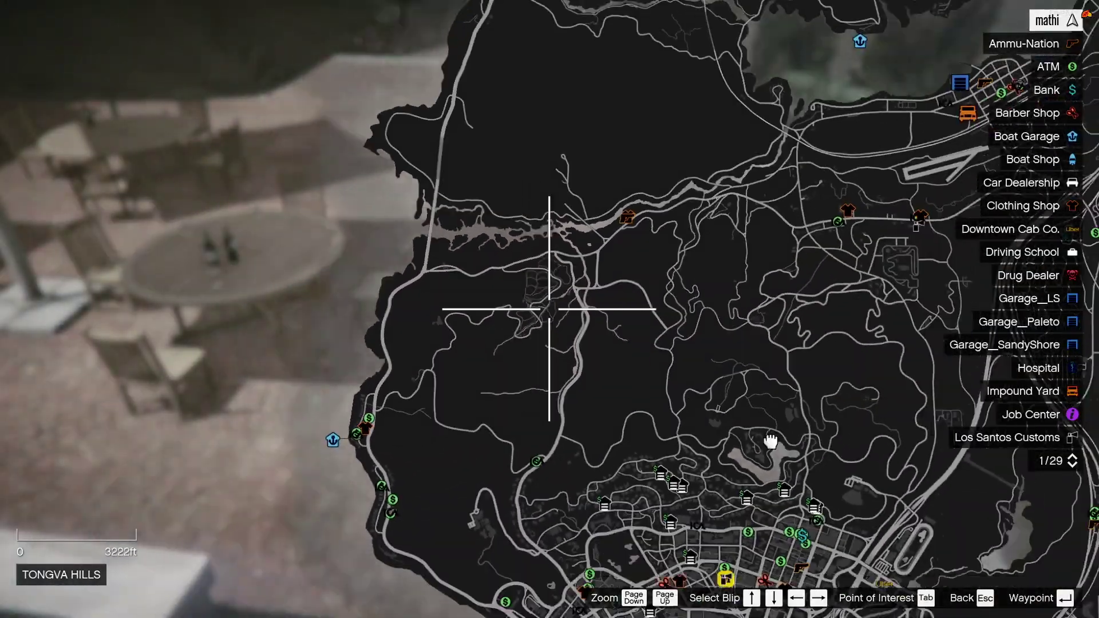
key("Down")
scroll(541, 278, "up", 5)
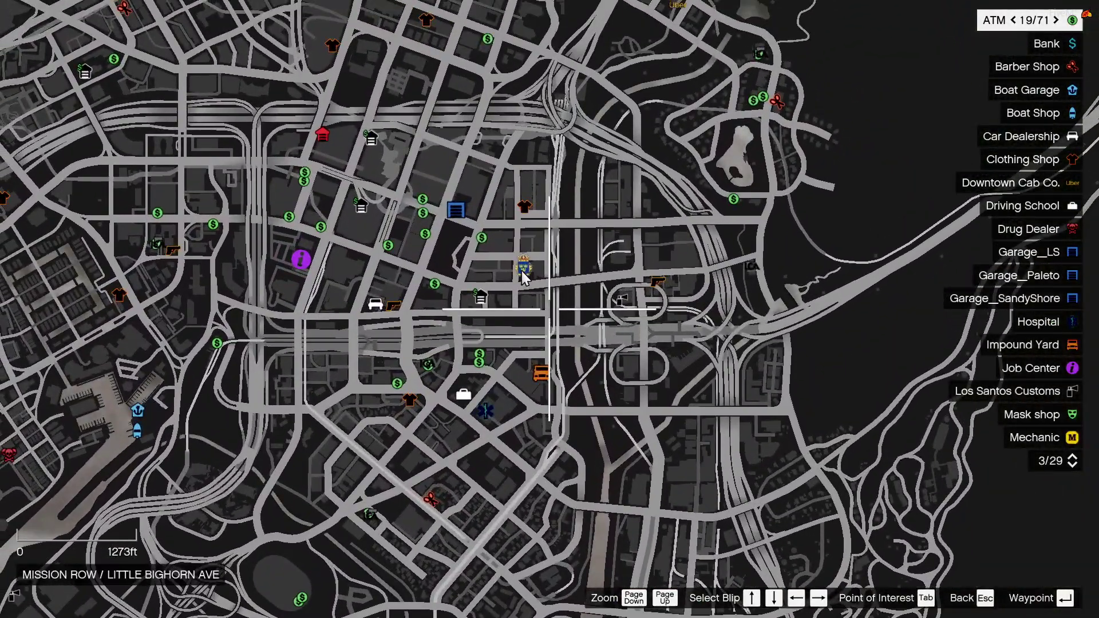
left_click(522, 276)
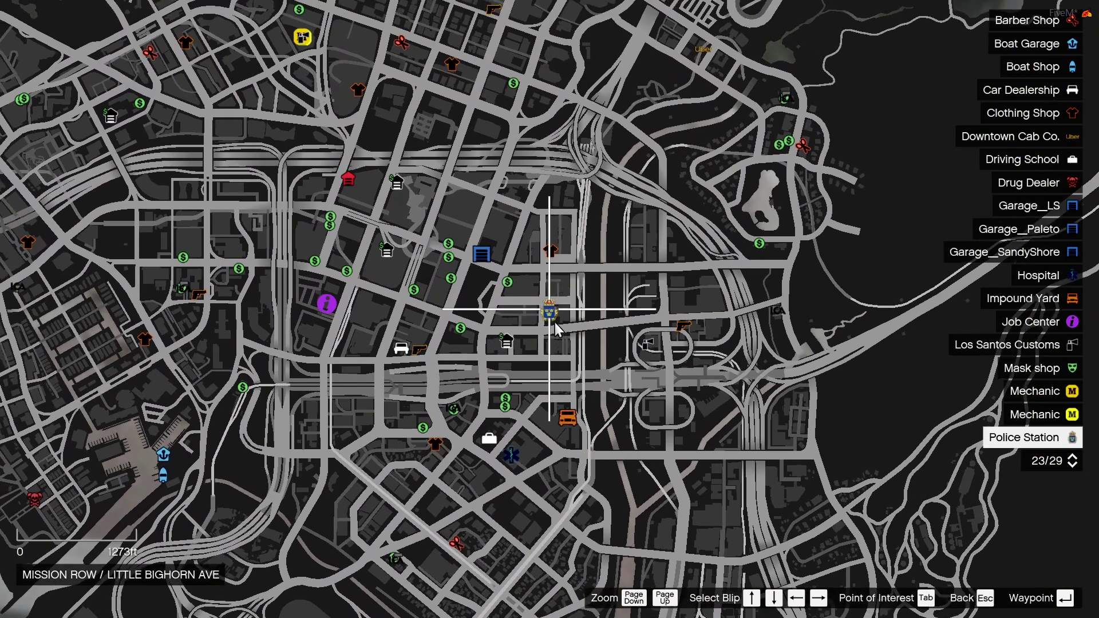
Check the Hospital and Los Santos Customs blips on the map.
left_click(512, 456)
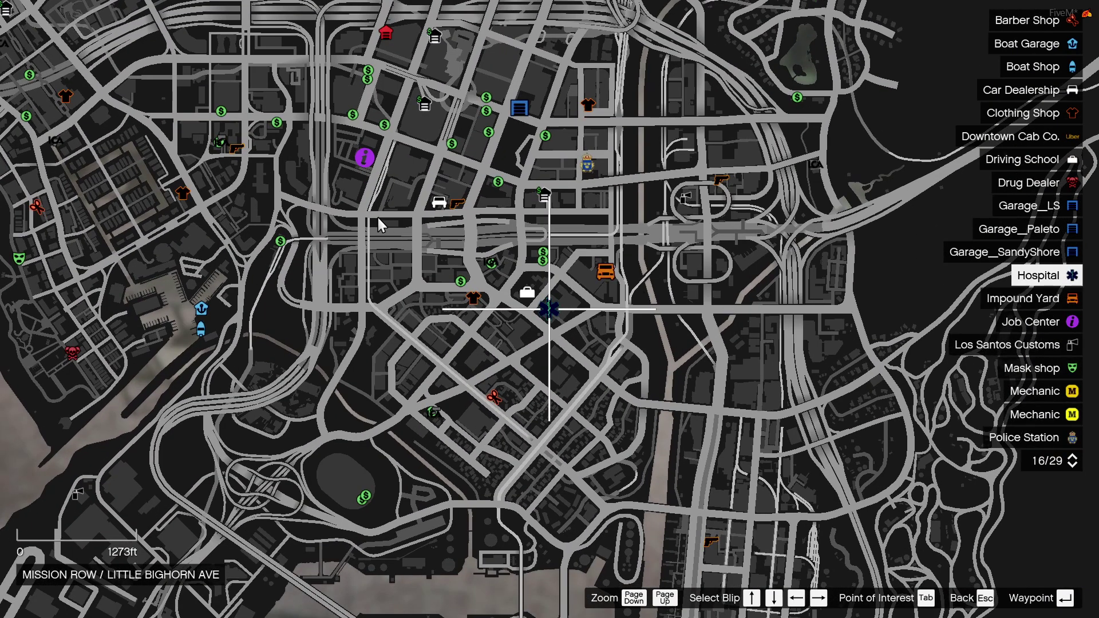
scroll(377, 222, "down", 5)
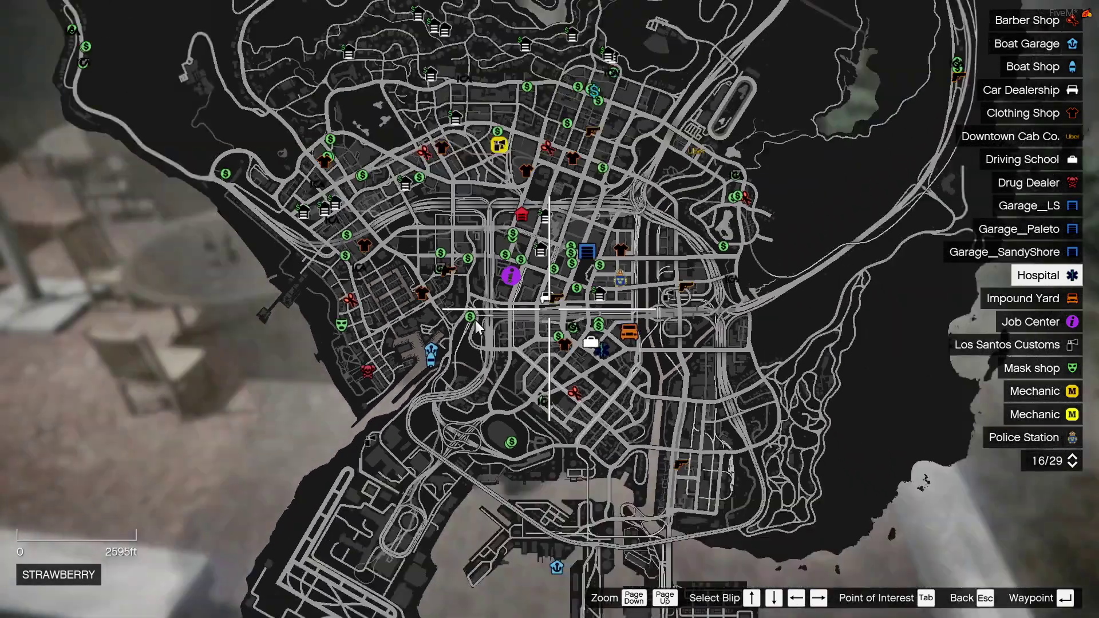
scroll(476, 326, "down", 2)
left_click(509, 178)
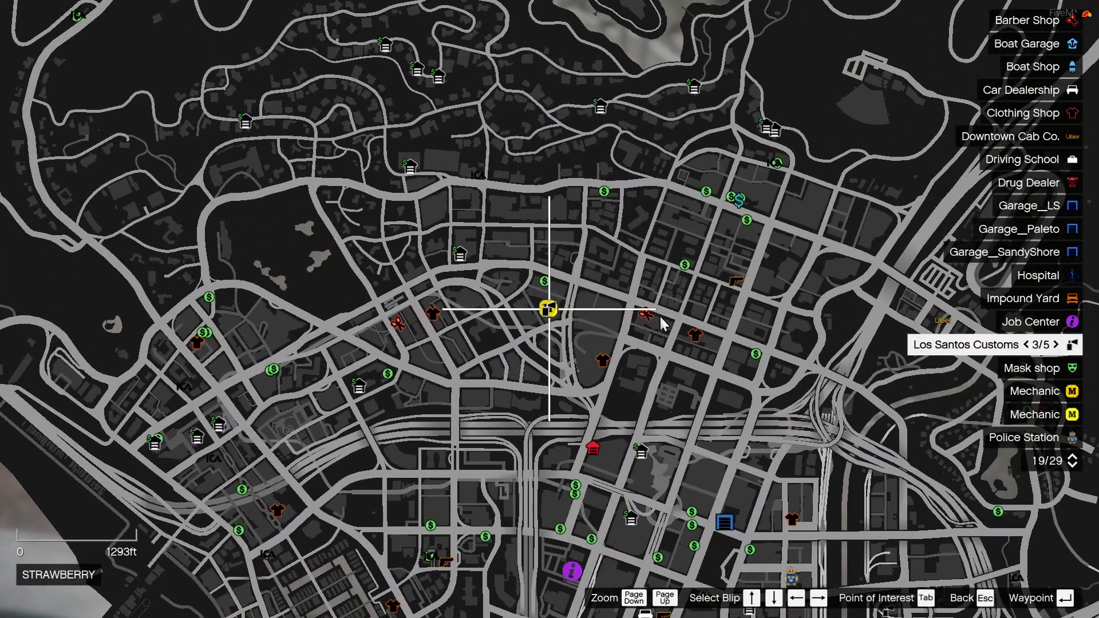
Inspect both Mechanic blips, centring the first on the map crosshair.
left_click(1039, 392)
left_click(1045, 415)
scroll(632, 338, "up", 10)
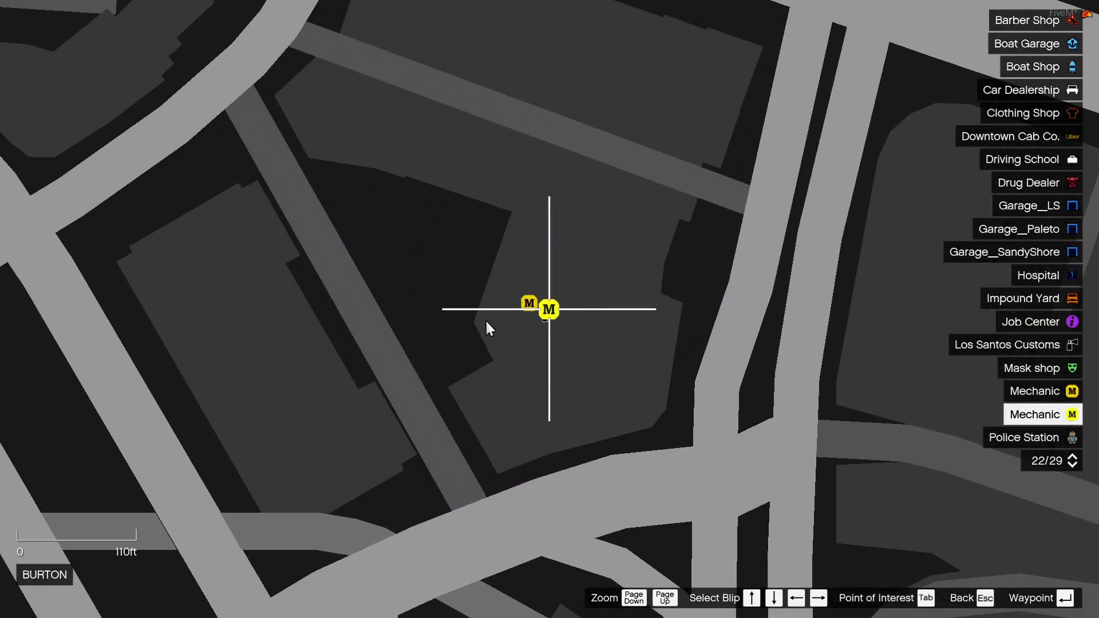
key("Up")
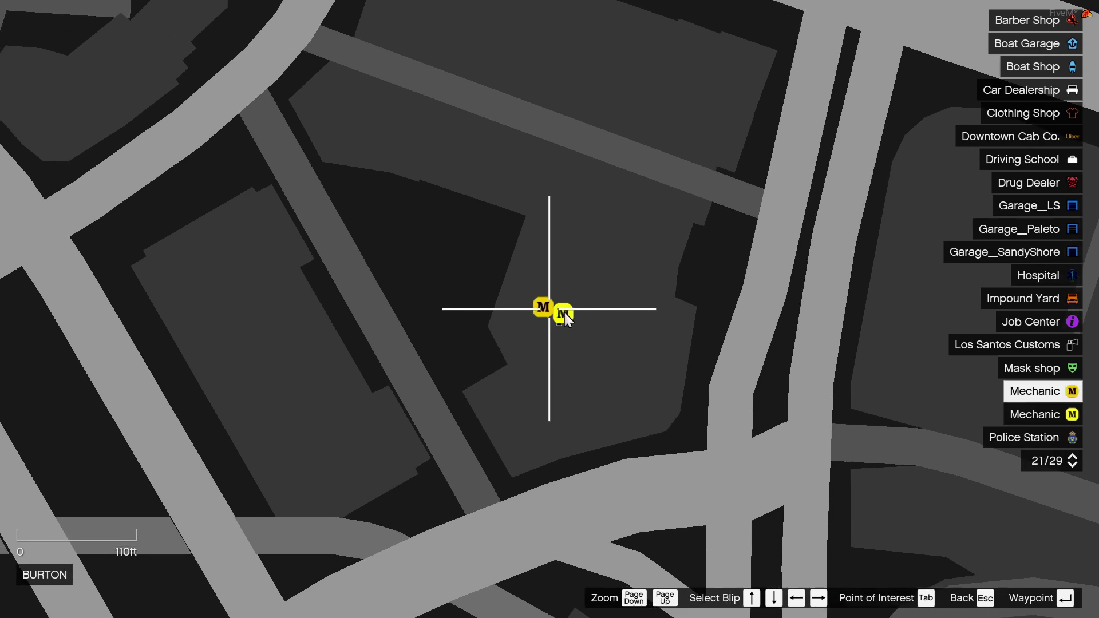
left_click_drag(584, 317, 554, 319)
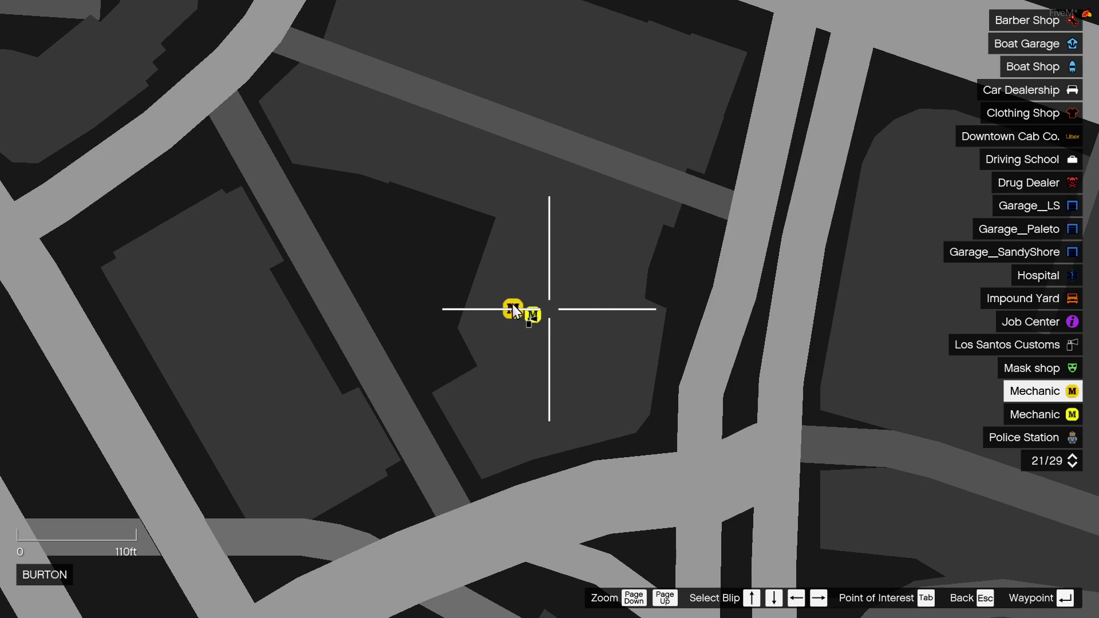
left_click(1050, 393)
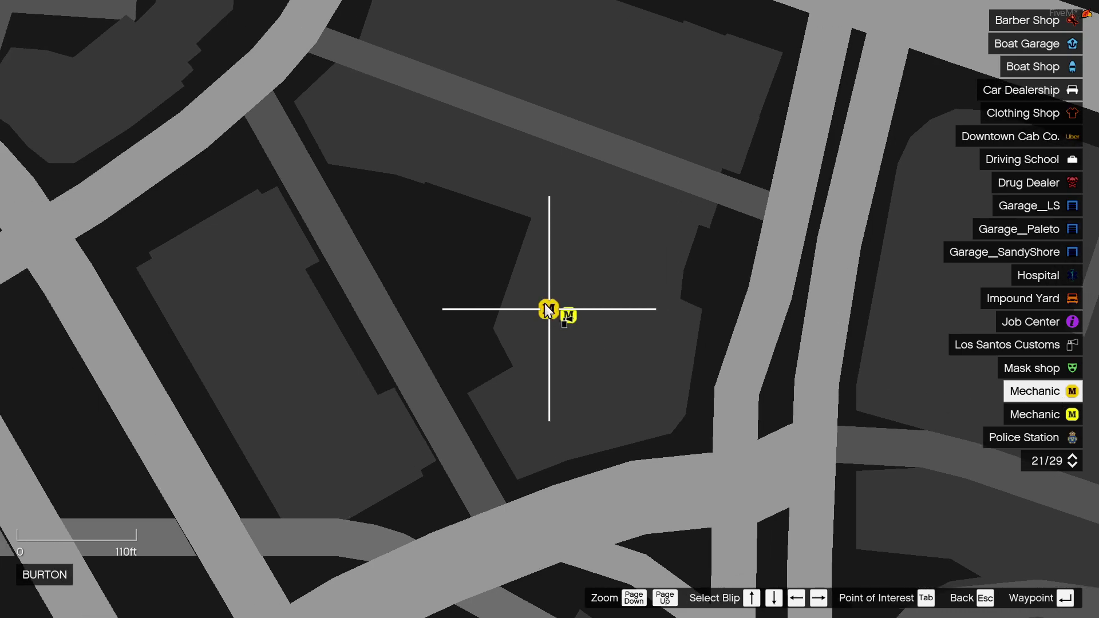
key("Down")
Zoom out and pan the map to inspect the Downtown Cab Co. blip.
key("Page_Down")
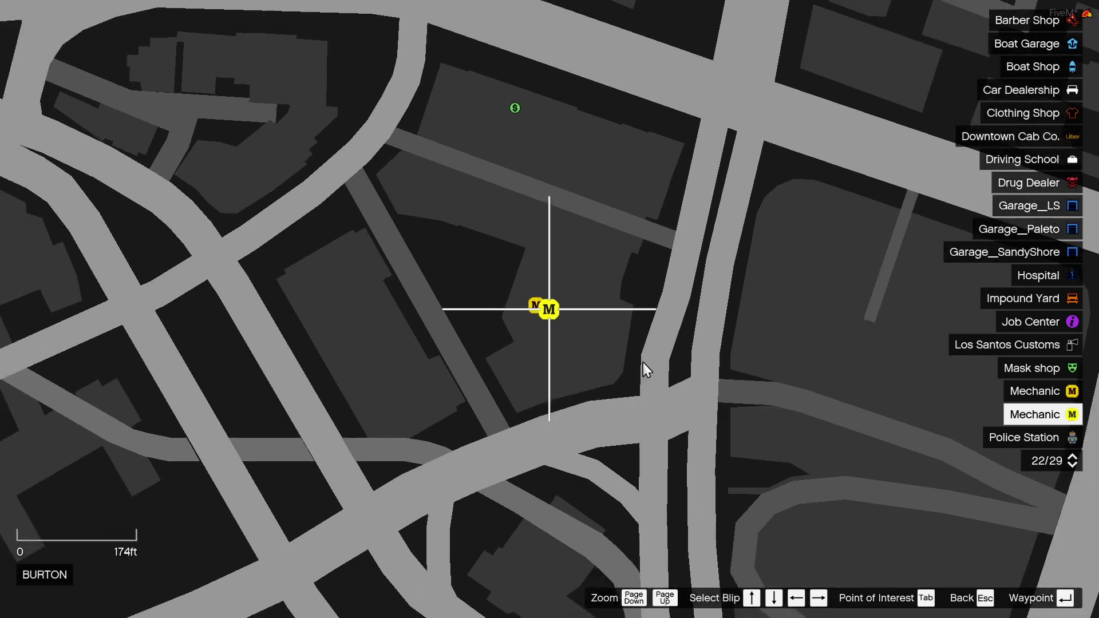
scroll(657, 382, "down", 5)
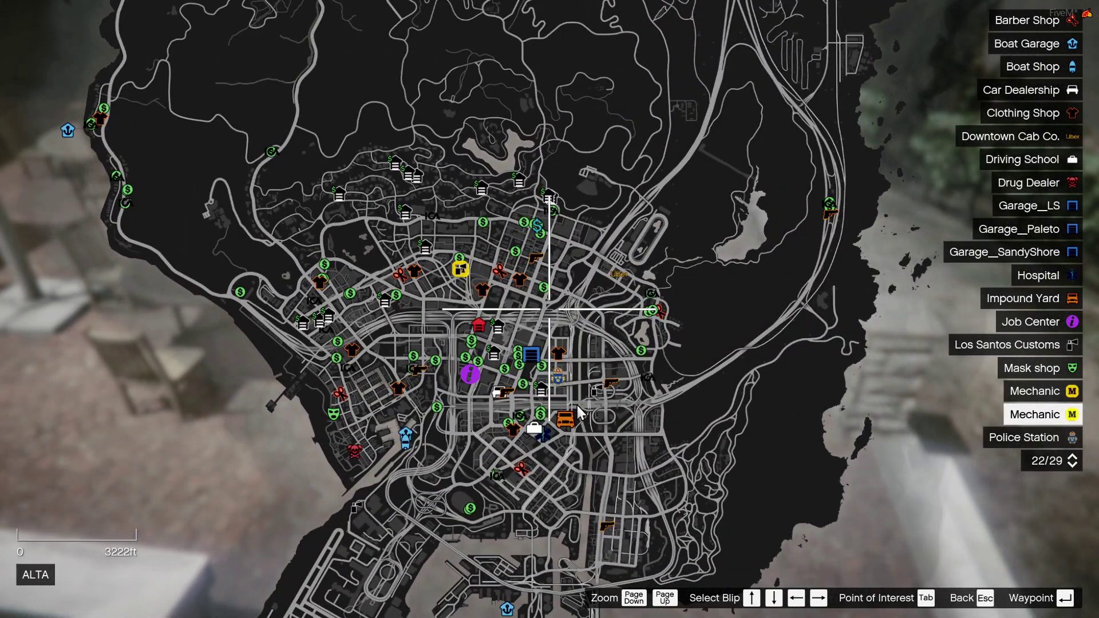
left_click_drag(579, 411, 580, 366)
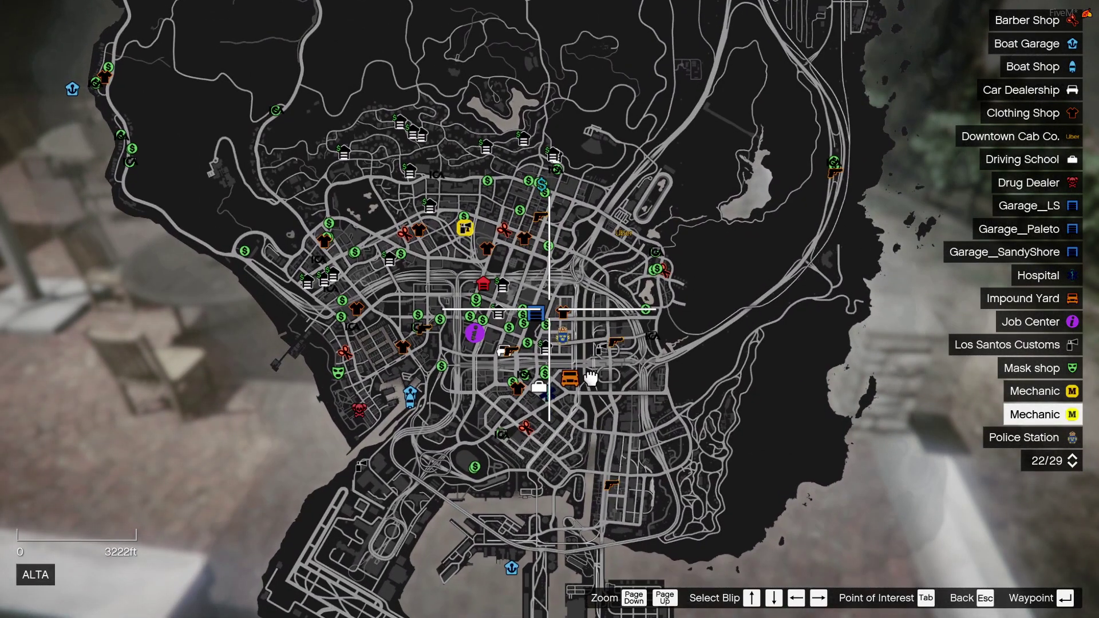
scroll(579, 360, "up", 2)
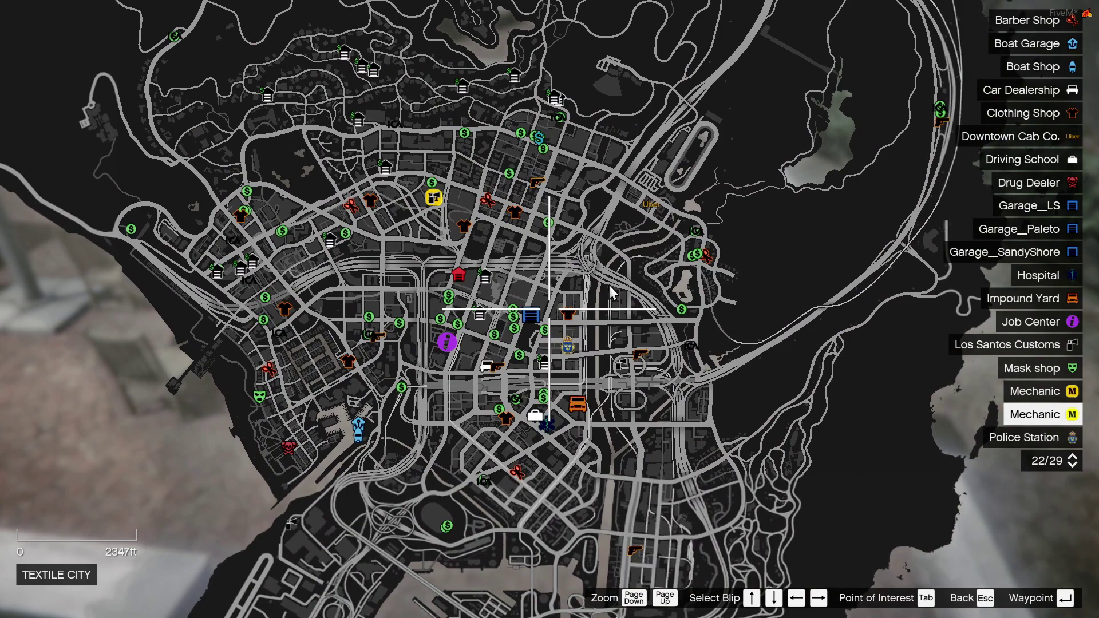
left_click(645, 215)
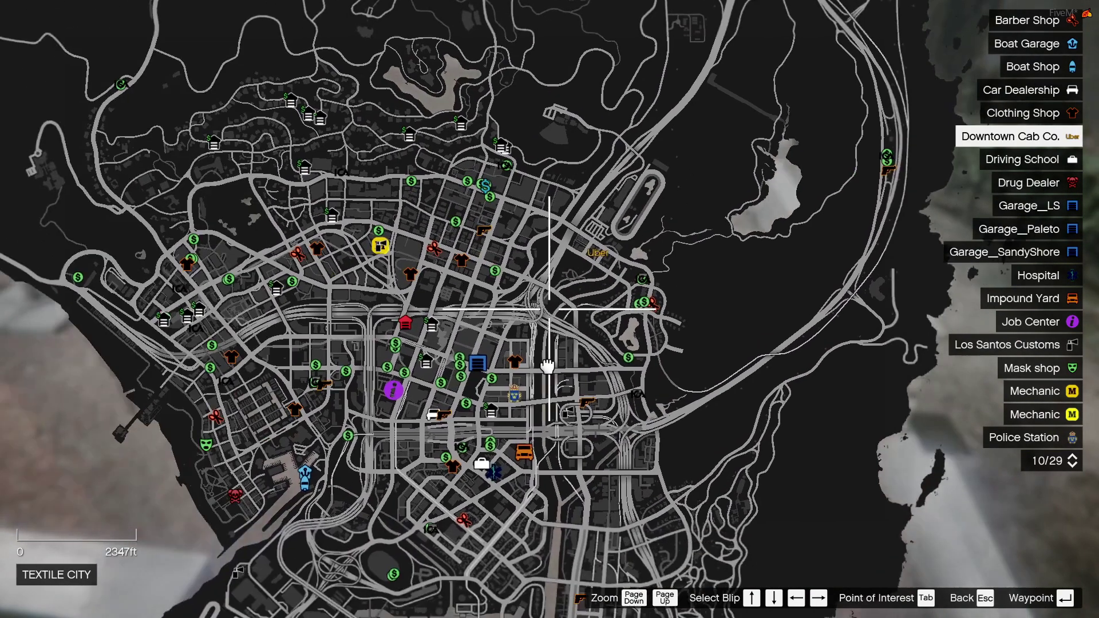
scroll(567, 346, "up", 1)
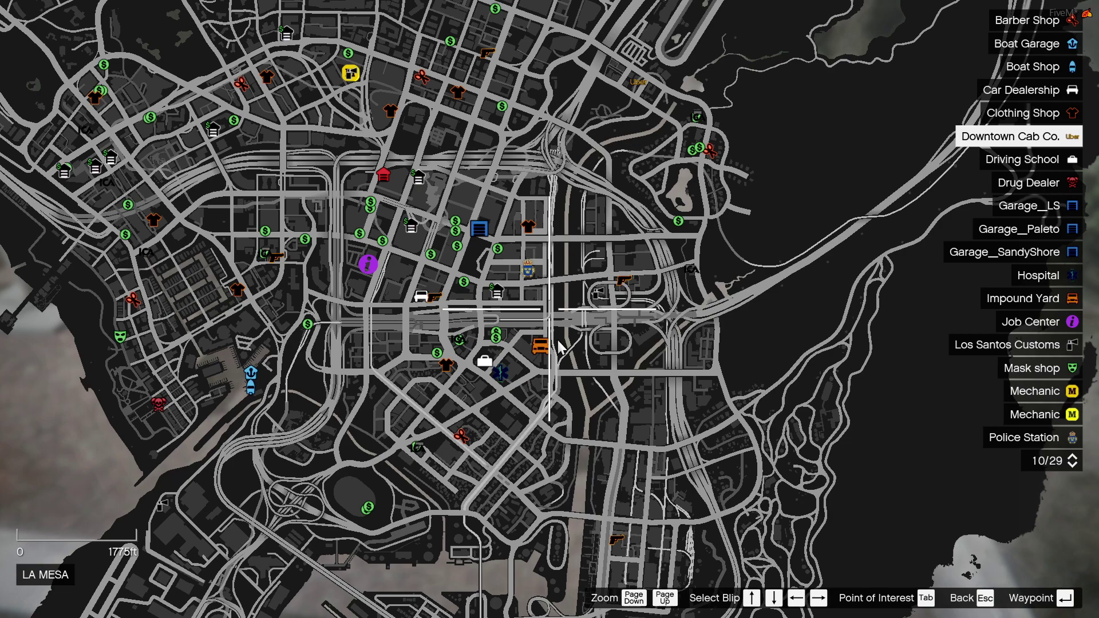
scroll(596, 229, "down", 3)
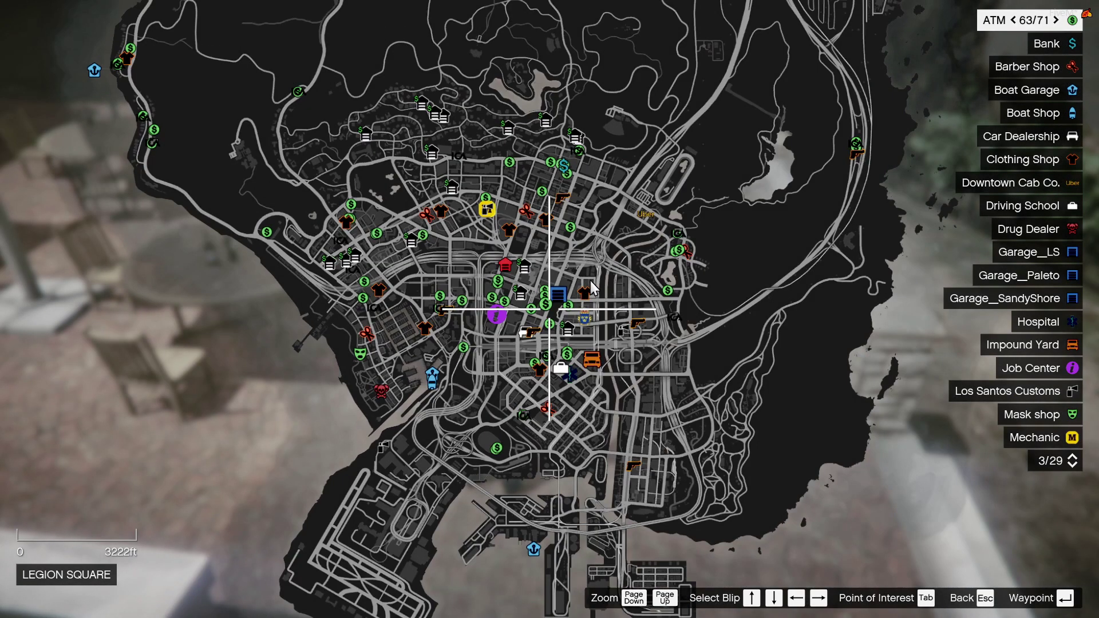
Close the map and walk the character around the villa terrace.
key("Escape")
key("w")
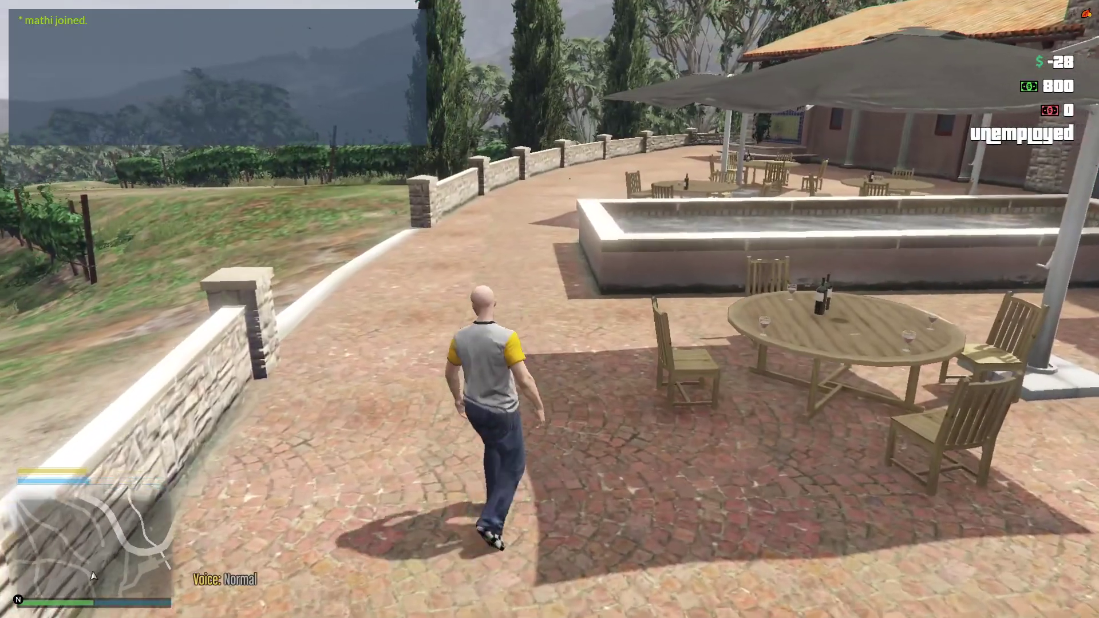
key("s")
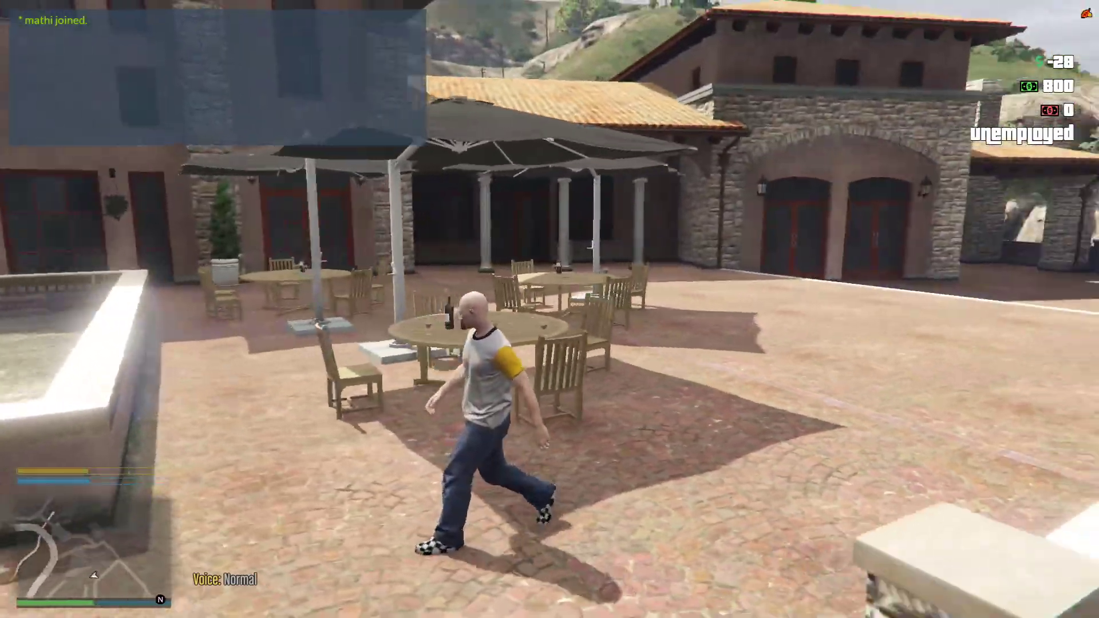